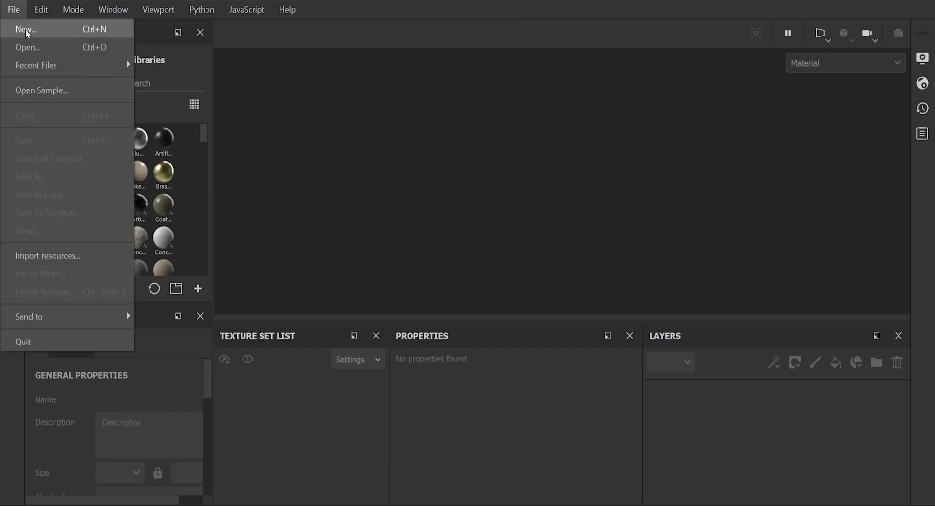
- Create a new project from pipe1.fbx with a 2048 document resolution and the ASM - PBR Metallic Roughness template
{"action": "left_click", "coordinate": [25, 29]}
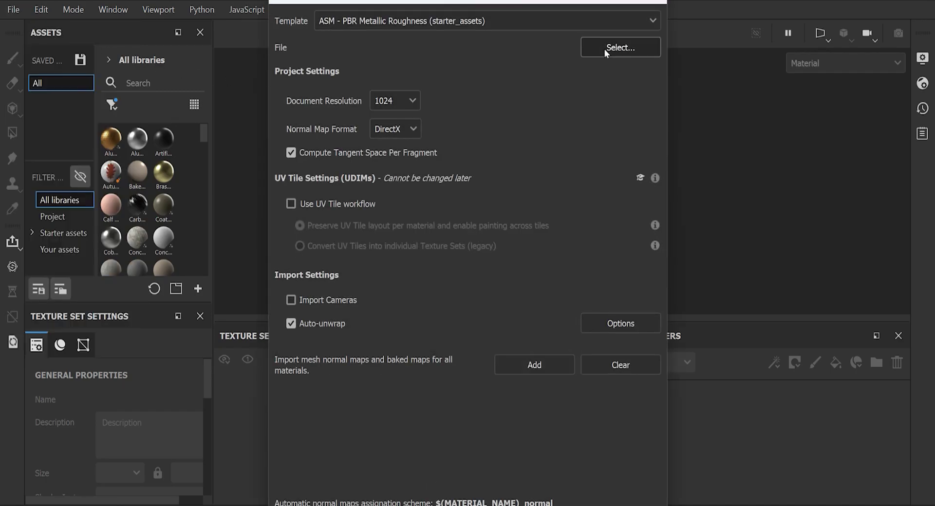
{"action": "left_click", "coordinate": [604, 49]}
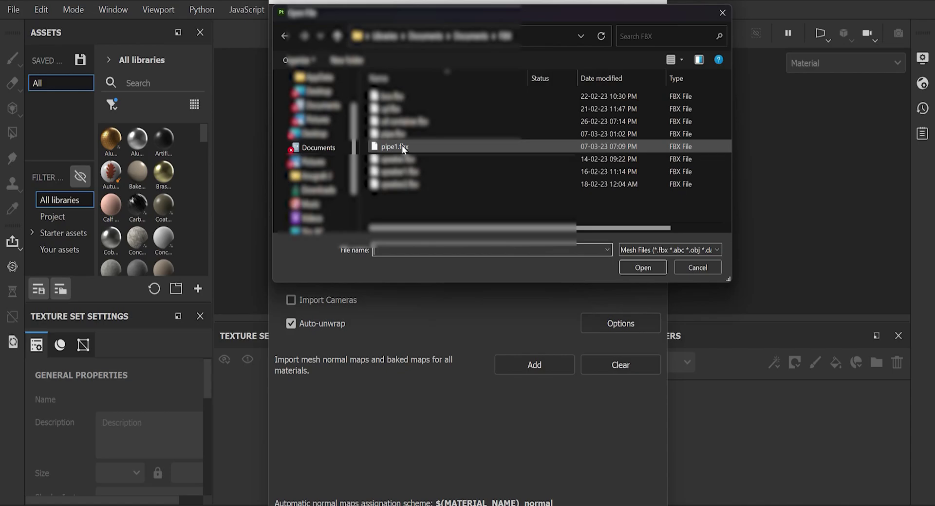
{"action": "double_click", "coordinate": [402, 146]}
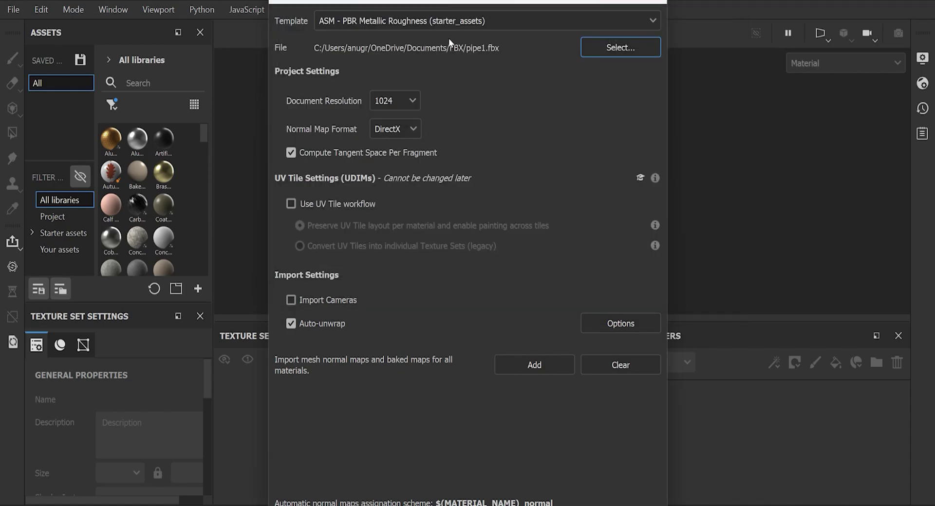
{"action": "left_click", "coordinate": [399, 106]}
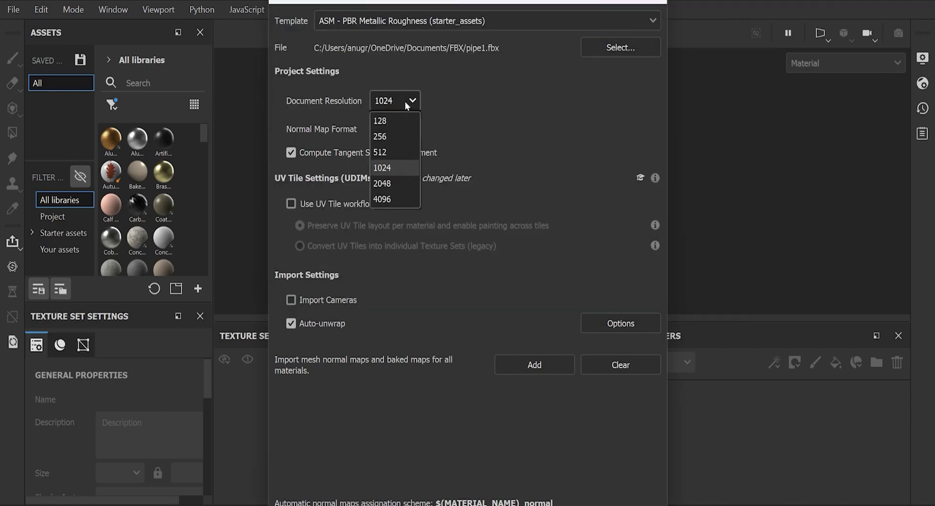
{"action": "left_click", "coordinate": [392, 183]}
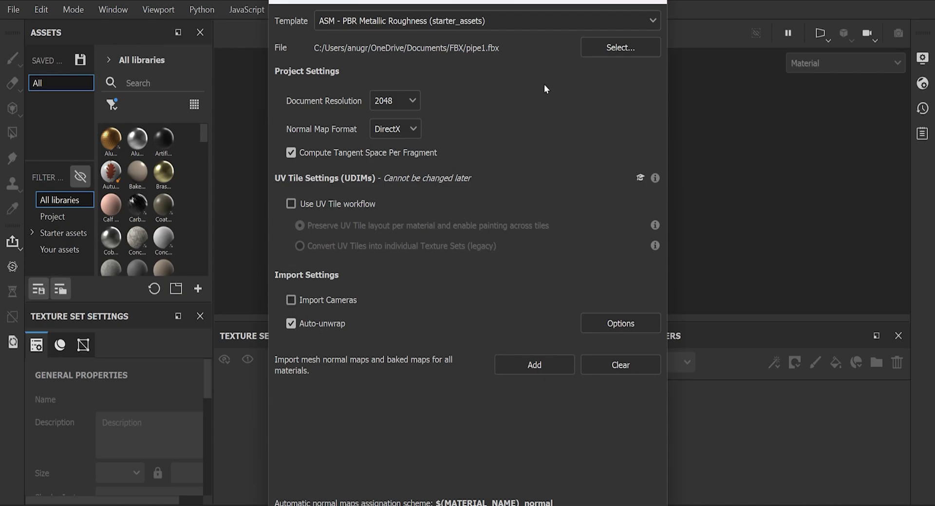
{"action": "left_click", "coordinate": [506, 19]}
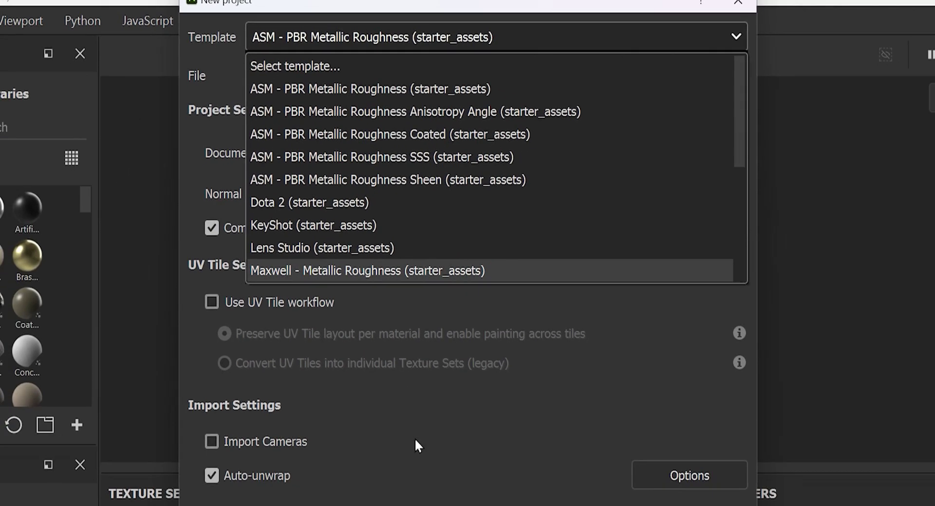
{"action": "left_click", "coordinate": [471, 428]}
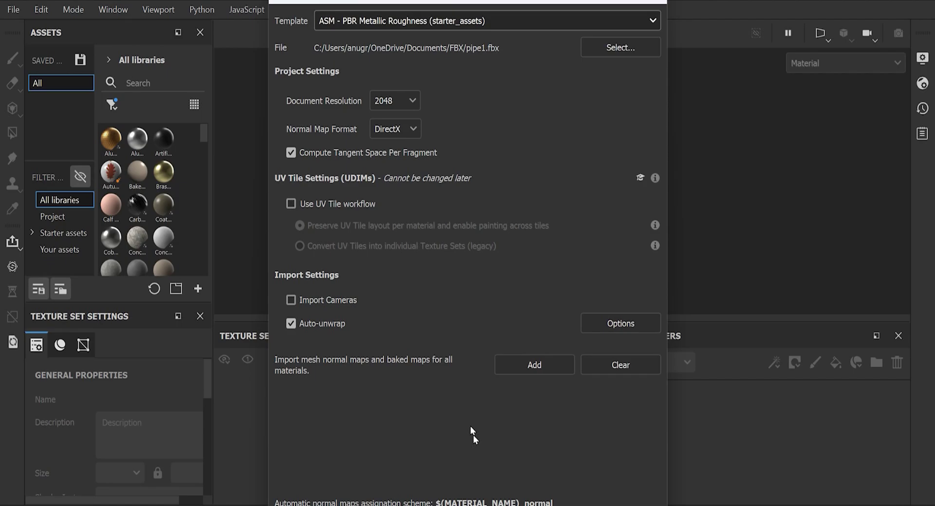
{"action": "left_click", "coordinate": [528, 505]}
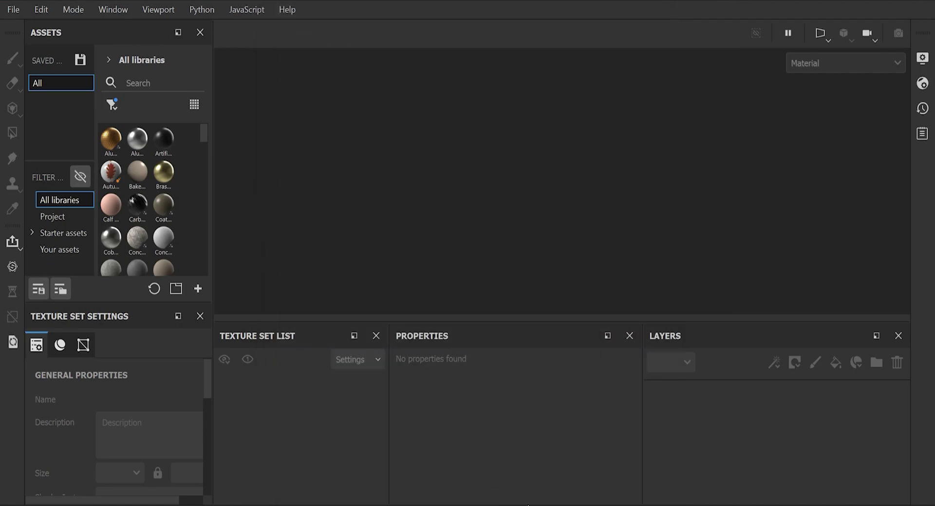
- Bake the mesh maps for all texture sets at 2048 output size, excluding the Normal, ID and Thickness maps
{"action": "left_click_drag", "start_coordinate": [678, 174], "coordinate": [544, 225], "text": "alt"}
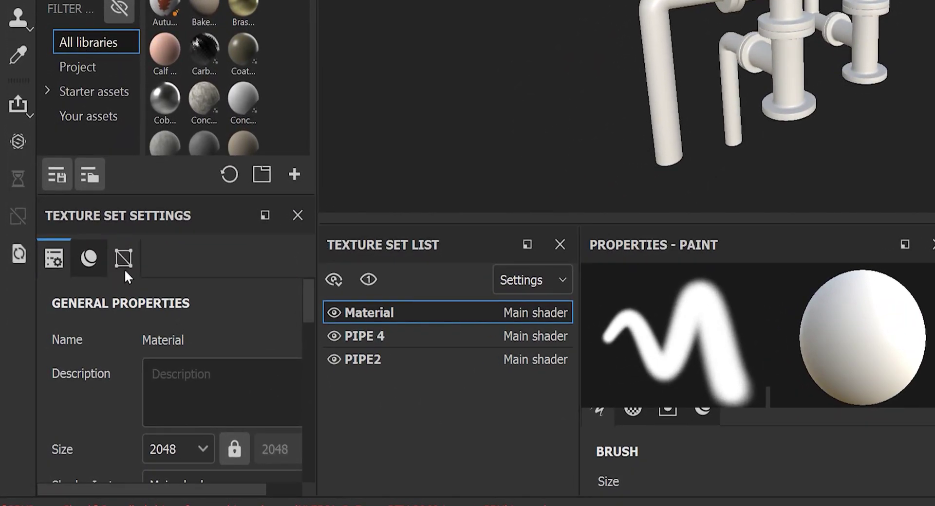
{"action": "left_click", "coordinate": [81, 282]}
{"action": "scroll", "coordinate": [173, 372], "scroll_direction": "down", "scroll_amount": 10}
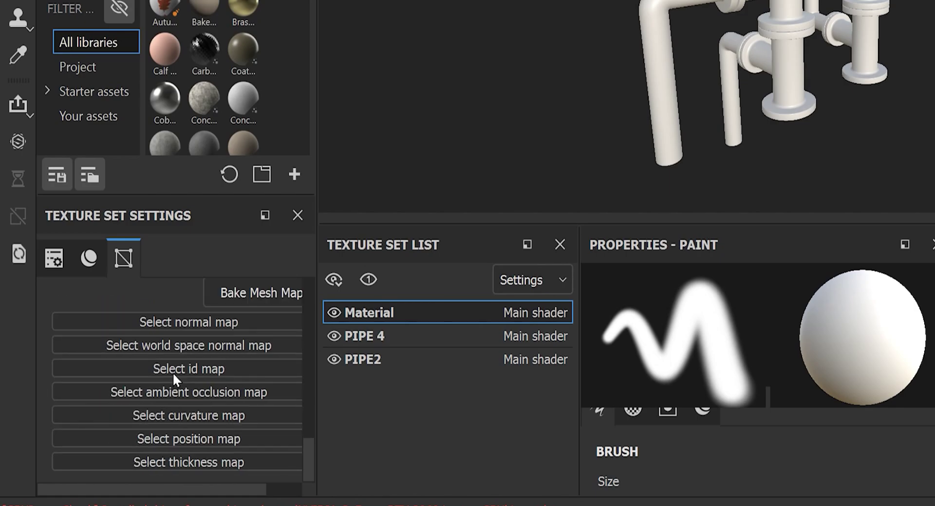
{"action": "left_click", "coordinate": [272, 496]}
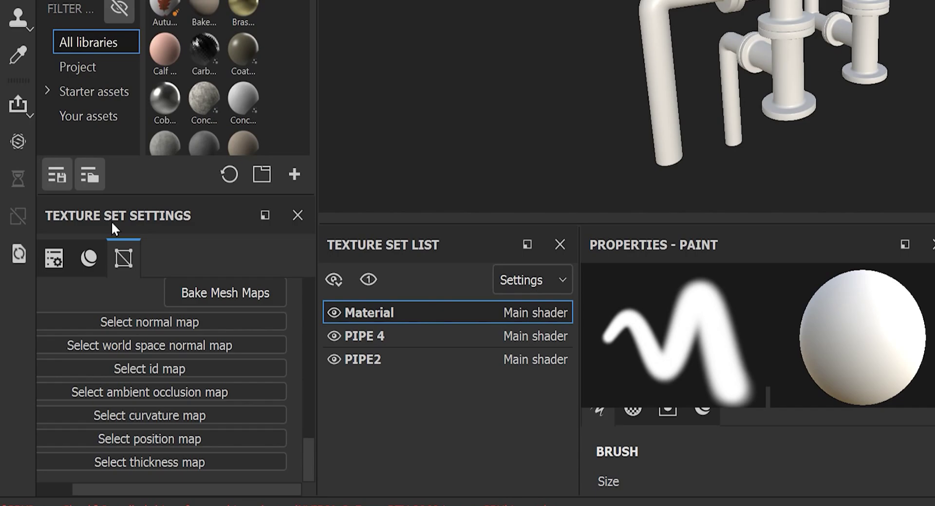
{"action": "left_click", "coordinate": [220, 293]}
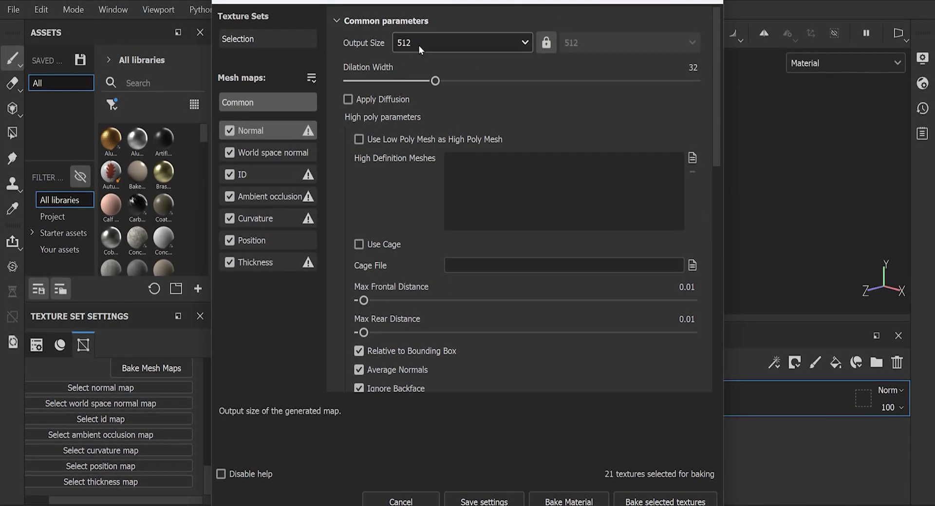
{"action": "left_click", "coordinate": [419, 43]}
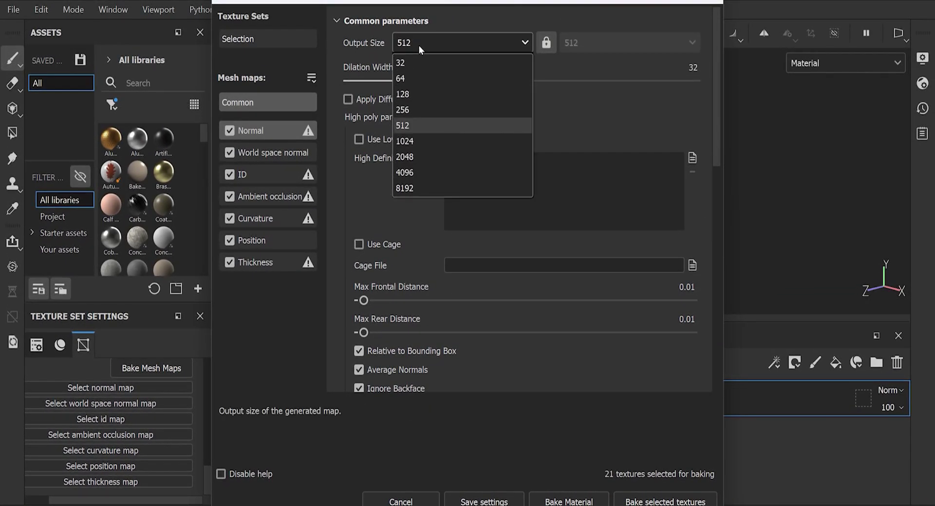
{"action": "left_click", "coordinate": [413, 155]}
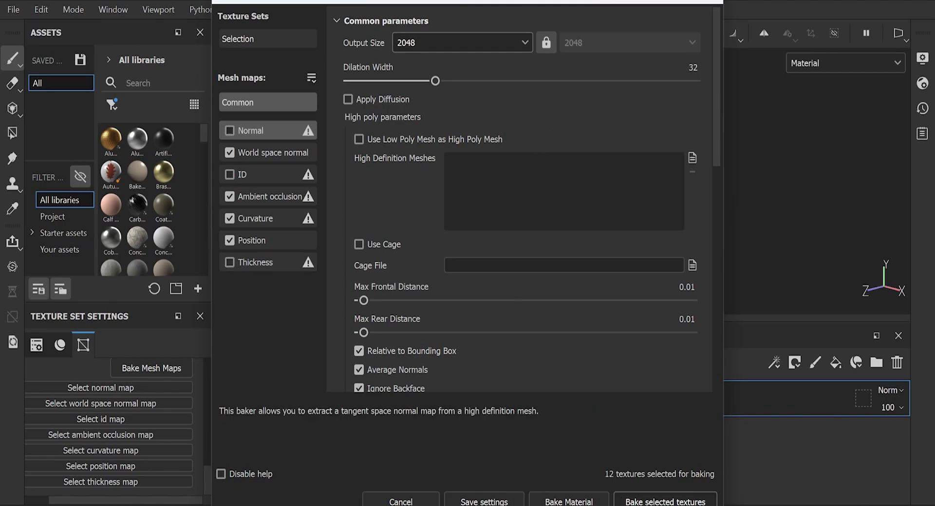
{"action": "left_click", "coordinate": [665, 502]}
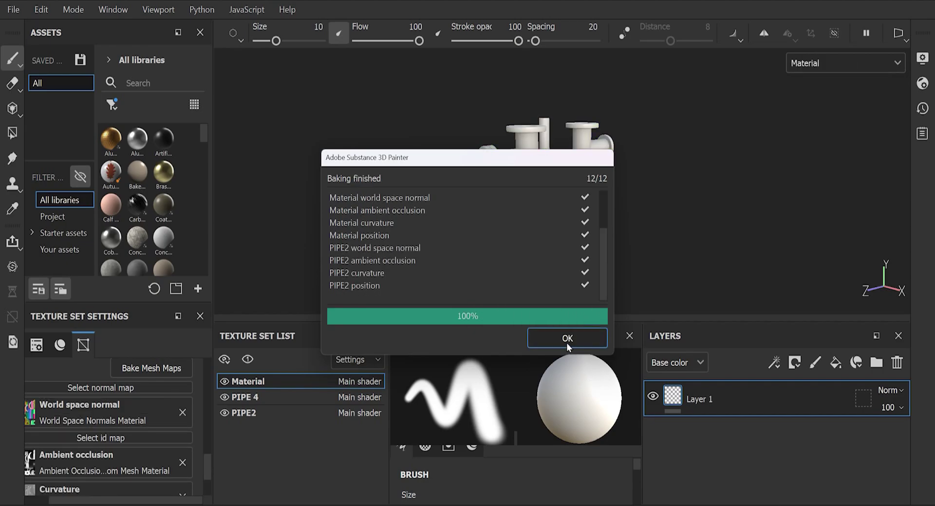
{"action": "left_click", "coordinate": [567, 340]}
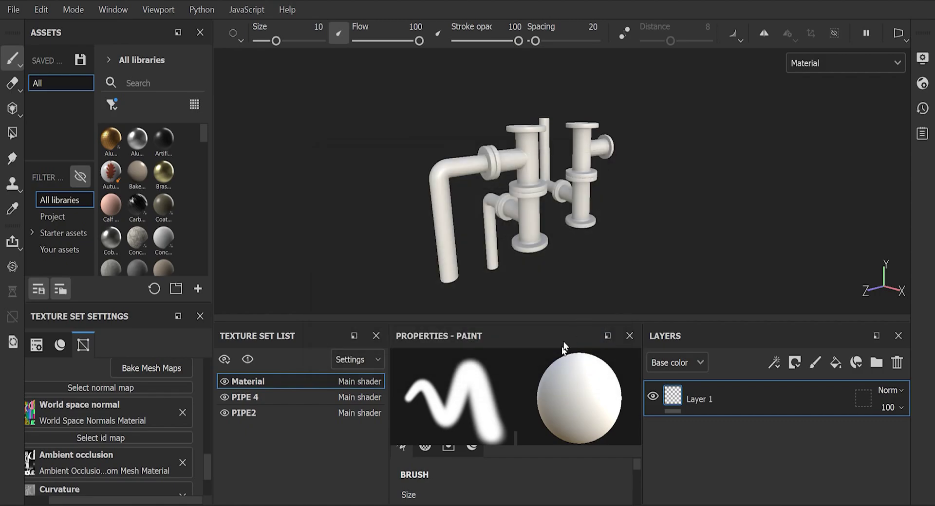
- Hide the PIPE 4 and PIPE2 texture sets and replace the Material set's default layer with a folder
{"action": "scroll", "coordinate": [506, 255], "scroll_direction": "up", "scroll_amount": 5}
{"action": "mouse_move", "coordinate": [394, 142]}
{"action": "left_mouse_down", "text": "alt"}
{"action": "mouse_move", "coordinate": [428, 156]}
{"action": "mouse_move", "coordinate": [612, 155]}
{"action": "mouse_move", "coordinate": [749, 153]}
{"action": "mouse_move", "coordinate": [803, 137]}
{"action": "mouse_move", "coordinate": [795, 165]}
{"action": "mouse_move", "coordinate": [655, 185]}
{"action": "mouse_move", "coordinate": [463, 148]}
{"action": "mouse_move", "coordinate": [579, 165]}
{"action": "mouse_move", "coordinate": [568, 162]}
{"action": "mouse_move", "coordinate": [650, 257]}
{"action": "mouse_move", "coordinate": [452, 194]}
{"action": "mouse_move", "coordinate": [315, 184]}
{"action": "left_mouse_up", "text": "alt"}
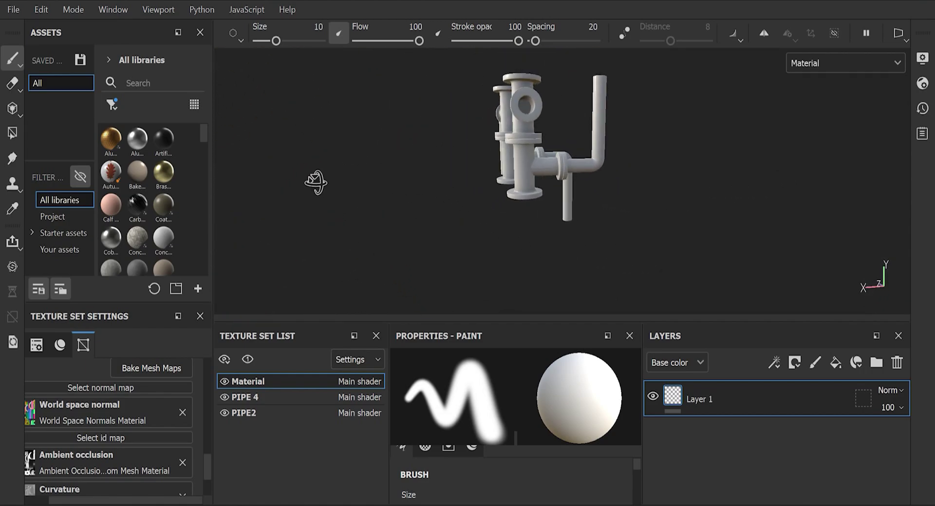
{"action": "scroll", "coordinate": [522, 182], "scroll_direction": "up", "scroll_amount": 5}
{"action": "middle_click_drag", "start_coordinate": [560, 131], "coordinate": [576, 216], "text": "alt"}
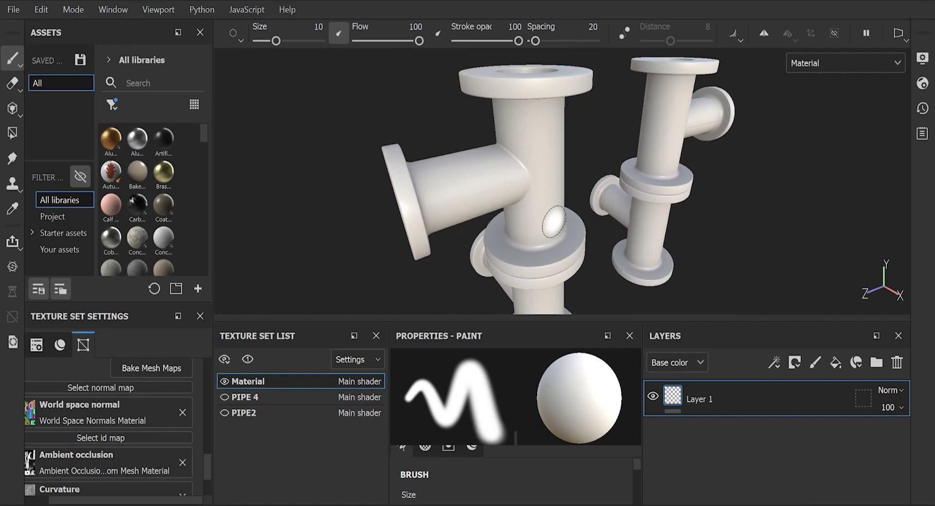
{"action": "left_click", "coordinate": [899, 362]}
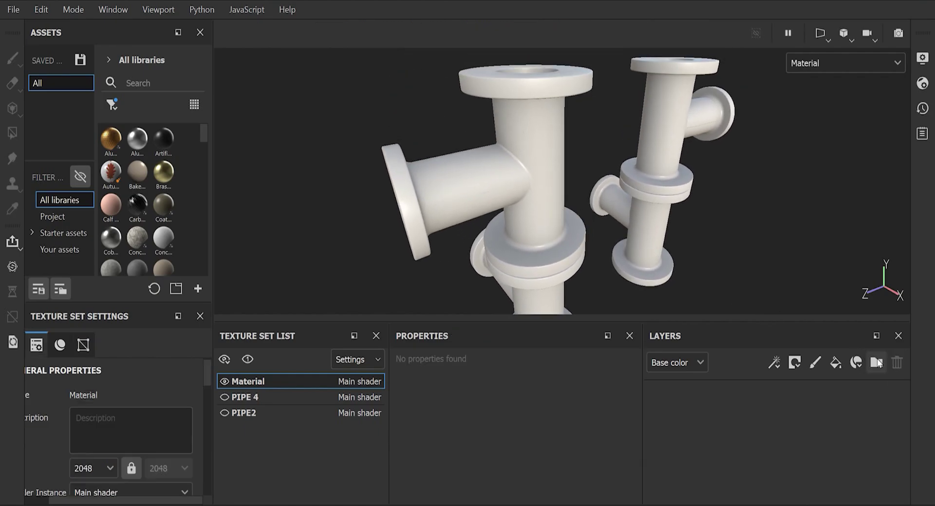
{"action": "left_click", "coordinate": [875, 364]}
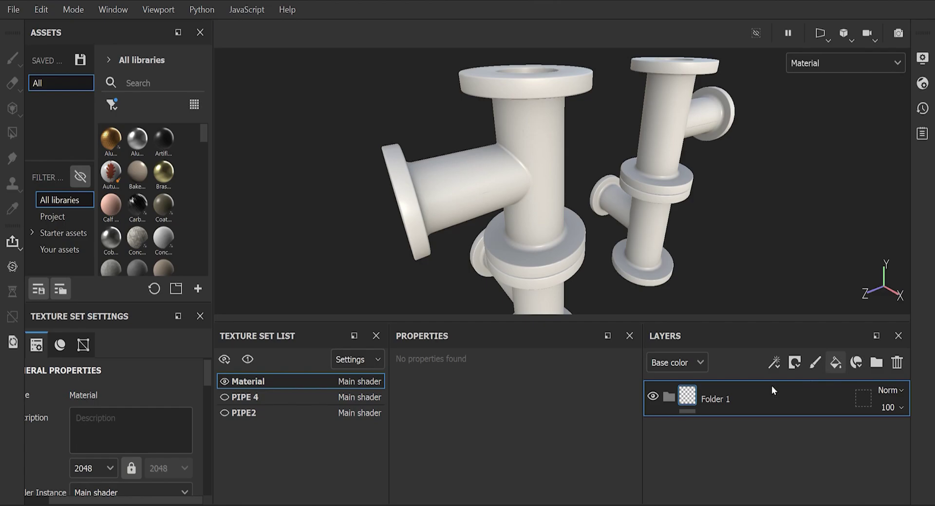
- Place the Plastic Glossy Pure material from the library inside the folder and set its projection to Tri-planar projection
{"action": "left_click", "coordinate": [138, 84]}
{"action": "type", "text": "plasti"}
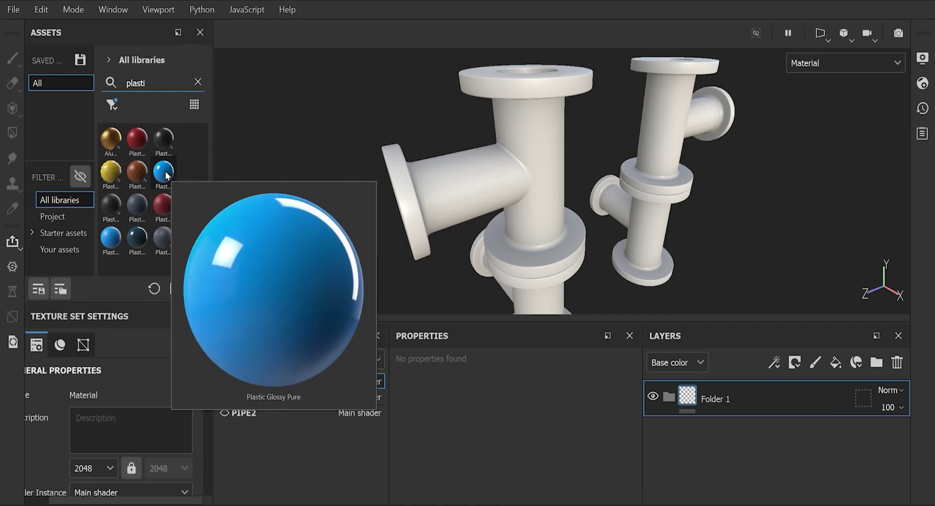
{"action": "left_click_drag", "start_coordinate": [170, 174], "coordinate": [735, 401]}
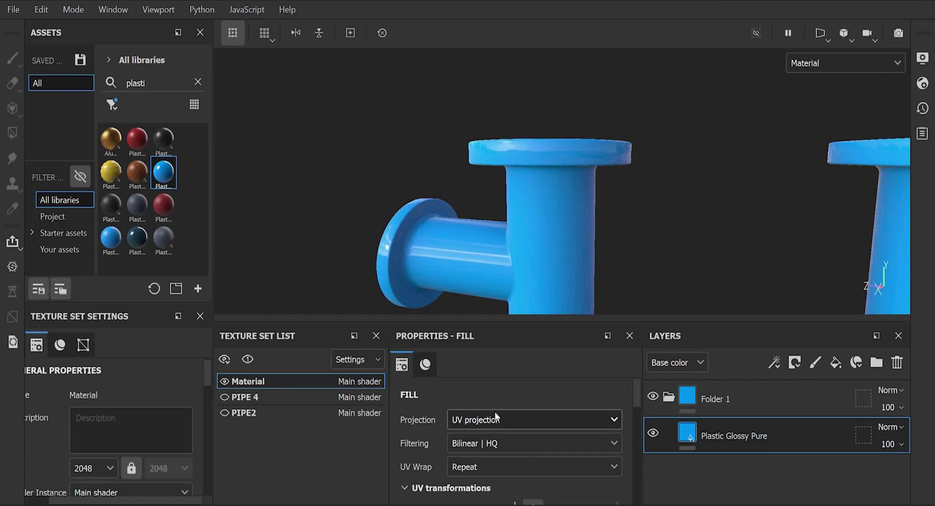
{"action": "left_click", "coordinate": [513, 422]}
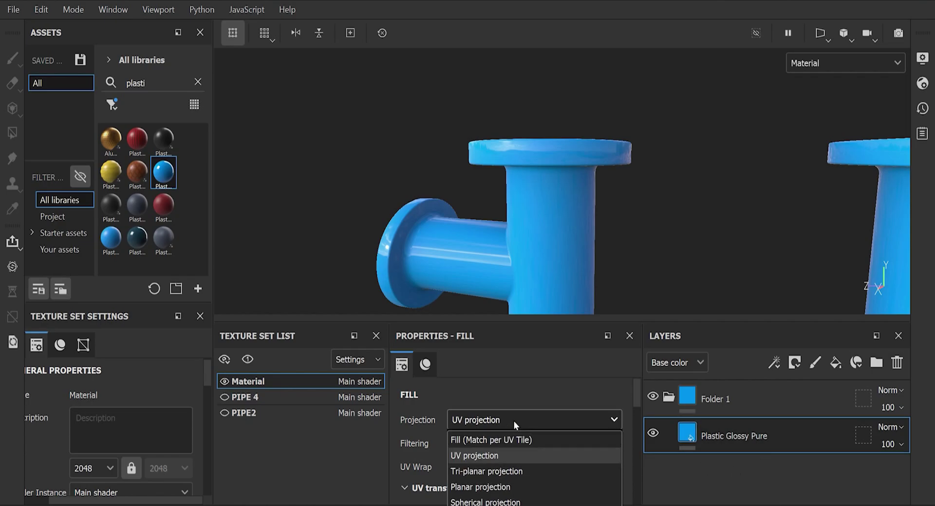
{"action": "left_click", "coordinate": [498, 472]}
- Assign the Grunge Charcoal texture to the Roughness channel of the Plastic Glossy Pure layer
{"action": "scroll", "coordinate": [526, 456], "scroll_direction": "down", "scroll_amount": 3}
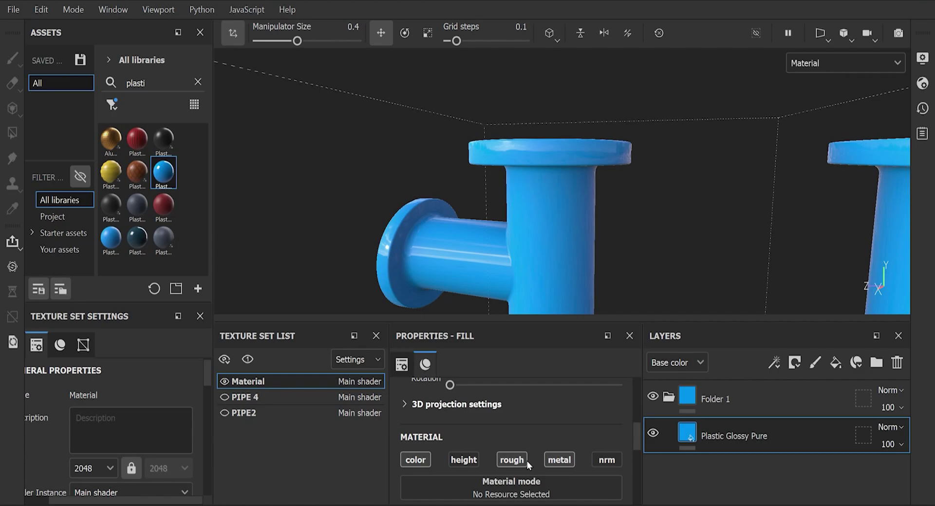
{"action": "scroll", "coordinate": [526, 460], "scroll_direction": "down", "scroll_amount": 5}
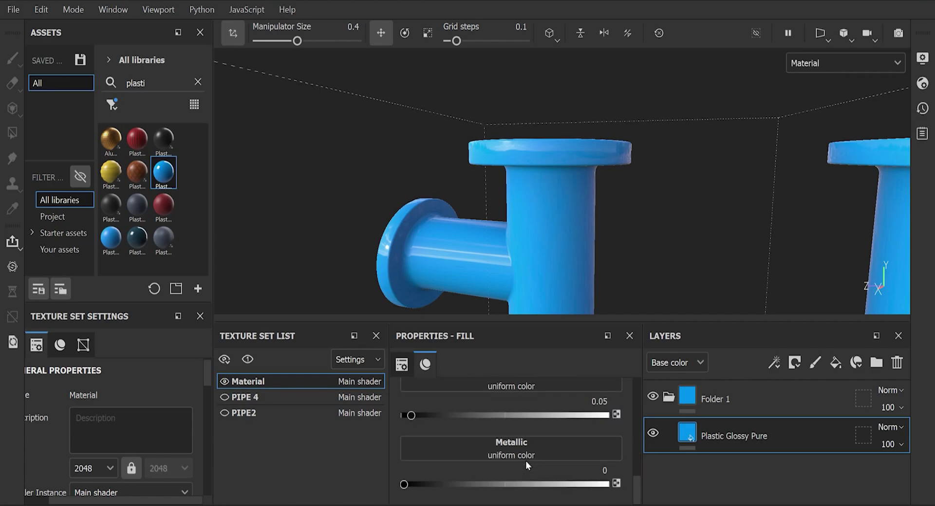
{"action": "scroll", "coordinate": [524, 461], "scroll_direction": "up", "scroll_amount": 2}
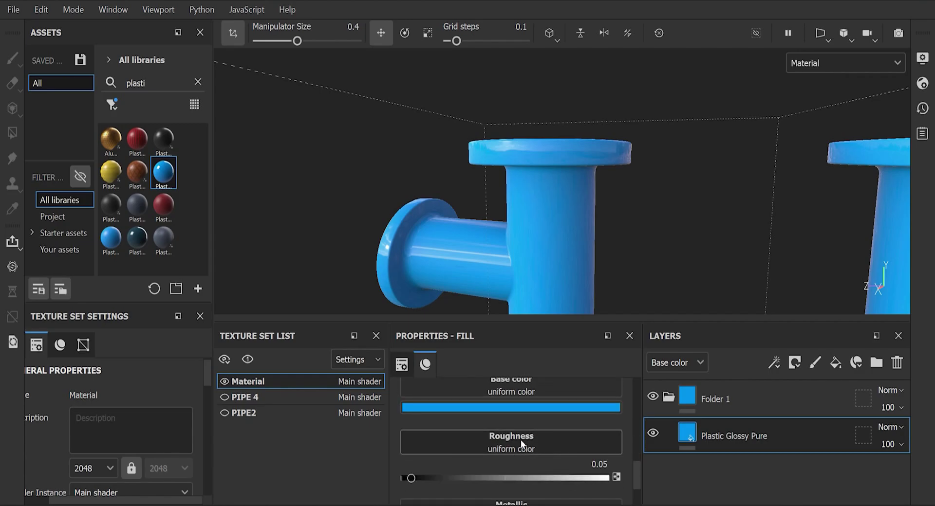
{"action": "left_click", "coordinate": [521, 439]}
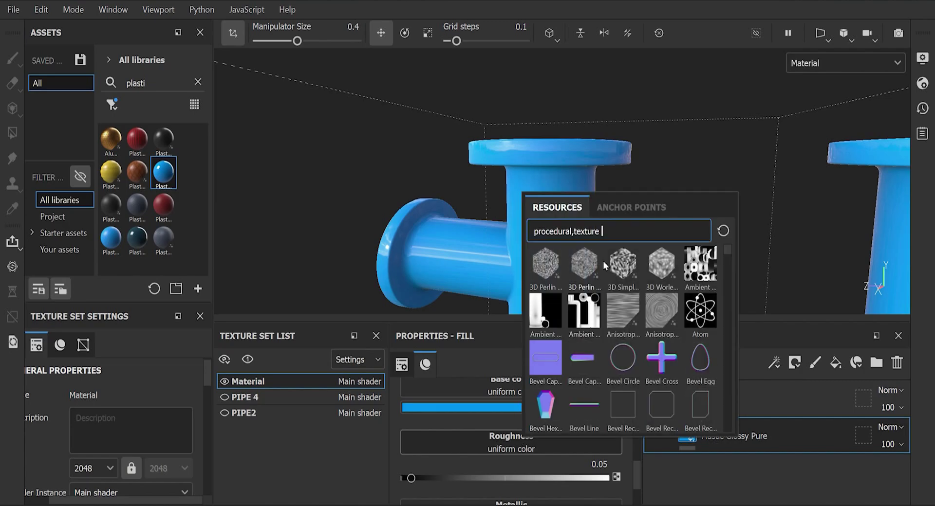
{"action": "type", "text": "g"}
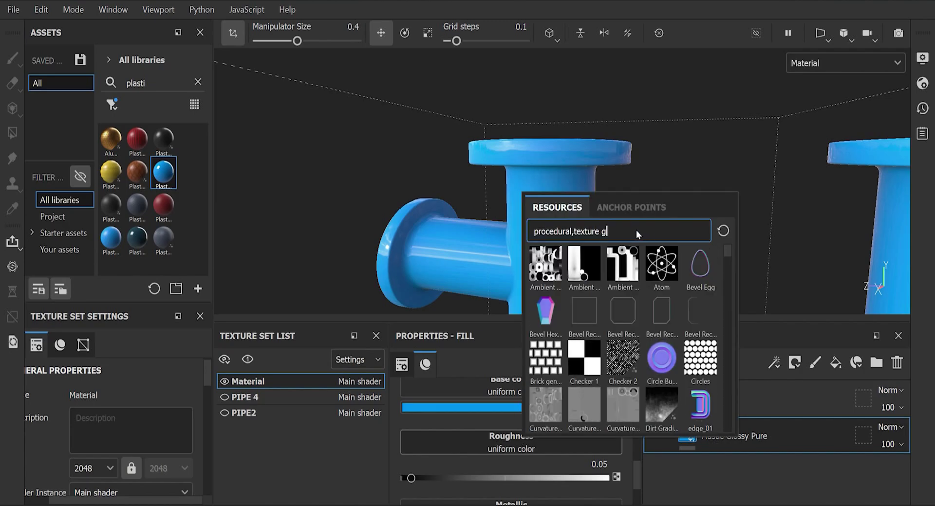
{"action": "type", "text": "rung"}
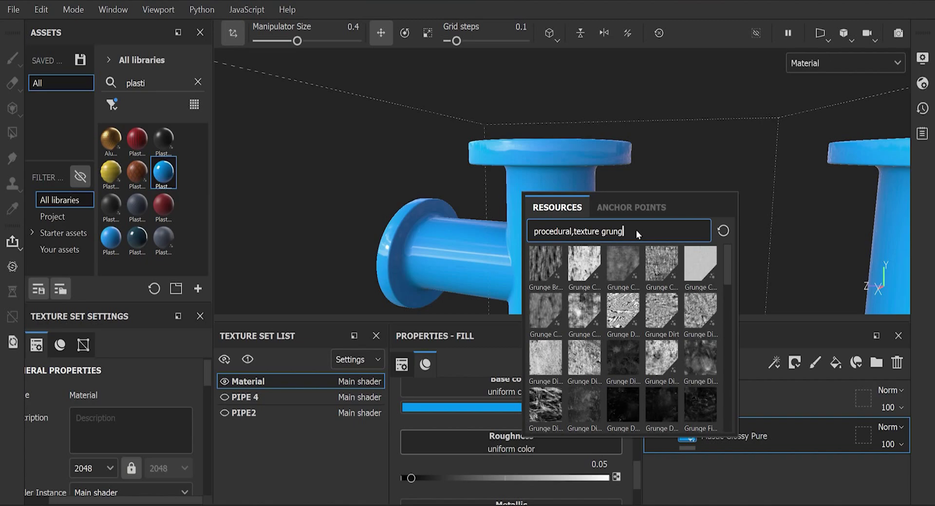
{"action": "type", "text": "e"}
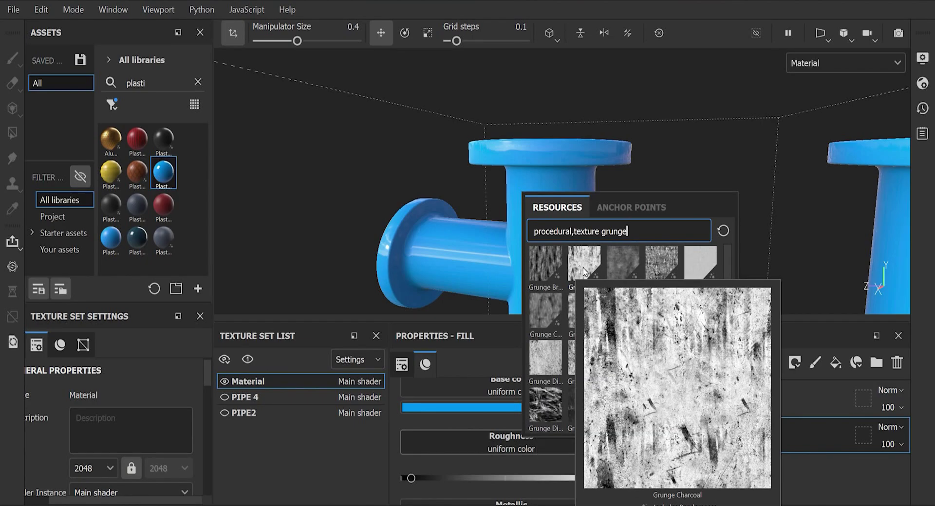
{"action": "left_click", "coordinate": [585, 272]}
- Try a balance of 0.26 and a contrast of 0.42 for the Grunge Charcoal roughness texture
{"action": "mouse_move", "coordinate": [433, 209]}
{"action": "left_mouse_down", "text": "alt"}
{"action": "mouse_move", "coordinate": [547, 211]}
{"action": "mouse_move", "coordinate": [630, 273]}
{"action": "mouse_move", "coordinate": [633, 251]}
{"action": "mouse_move", "coordinate": [439, 215]}
{"action": "left_mouse_up", "text": "alt"}
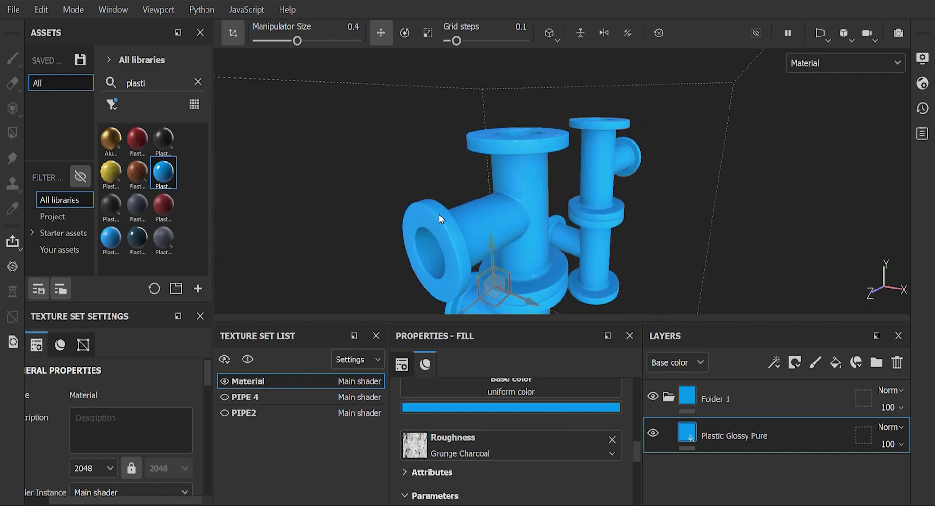
{"action": "scroll", "coordinate": [534, 214], "scroll_direction": "up", "scroll_amount": 6}
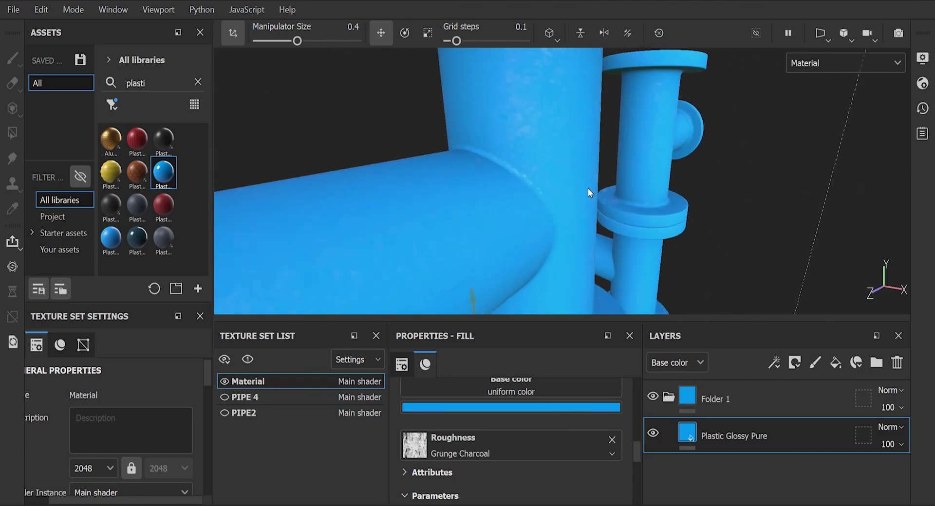
{"action": "mouse_move", "coordinate": [557, 199]}
{"action": "right_mouse_down", "text": "shift"}
{"action": "mouse_move", "coordinate": [576, 207]}
{"action": "mouse_move", "coordinate": [701, 198]}
{"action": "mouse_move", "coordinate": [486, 311]}
{"action": "right_mouse_up", "text": "shift"}
{"action": "scroll", "coordinate": [486, 312], "scroll_direction": "down", "scroll_amount": 2}
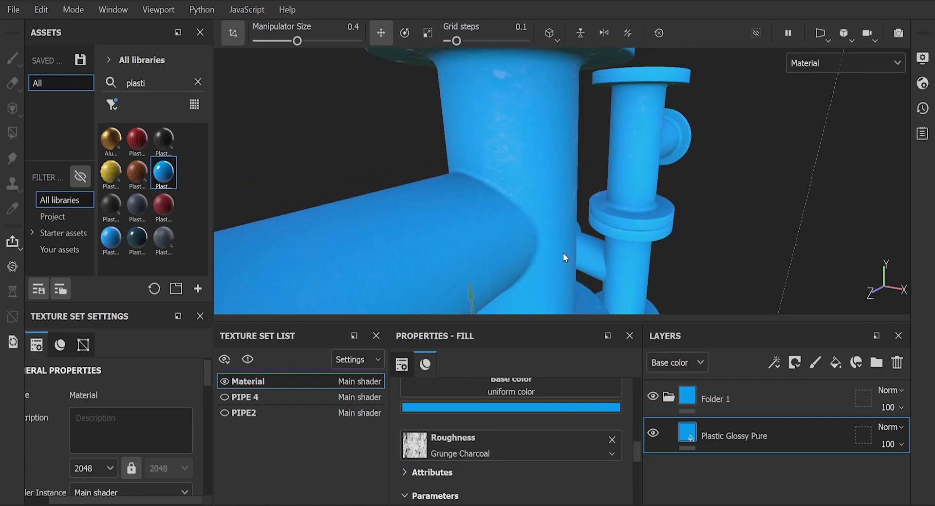
{"action": "left_click_drag", "start_coordinate": [563, 252], "coordinate": [484, 471], "text": "alt"}
{"action": "scroll", "coordinate": [583, 474], "scroll_direction": "down", "scroll_amount": 5}
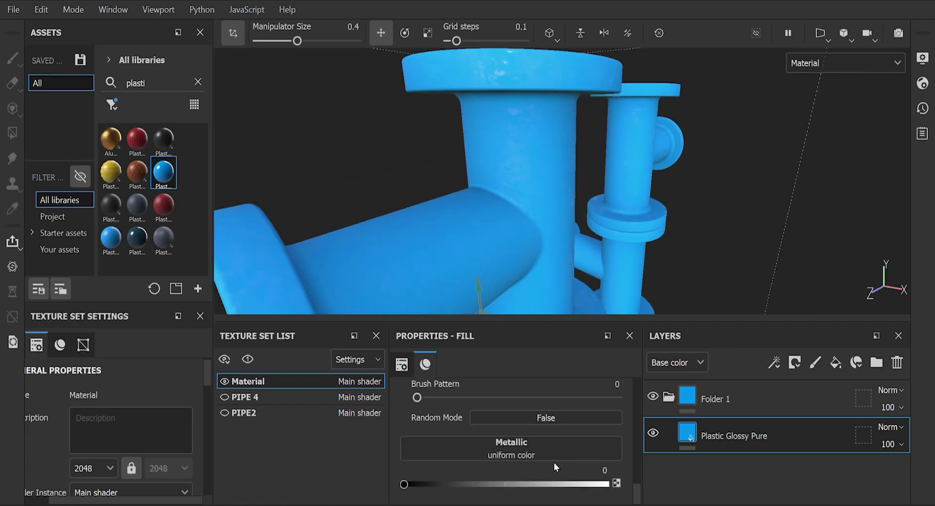
{"action": "scroll", "coordinate": [553, 463], "scroll_direction": "up", "scroll_amount": 2}
{"action": "scroll", "coordinate": [430, 408], "scroll_direction": "up", "scroll_amount": 2}
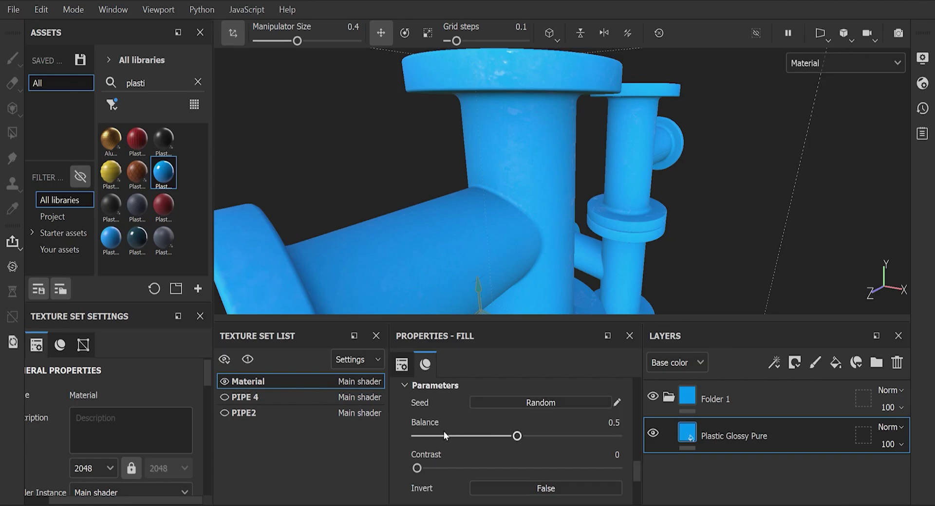
{"action": "left_click_drag", "start_coordinate": [517, 436], "coordinate": [467, 437]}
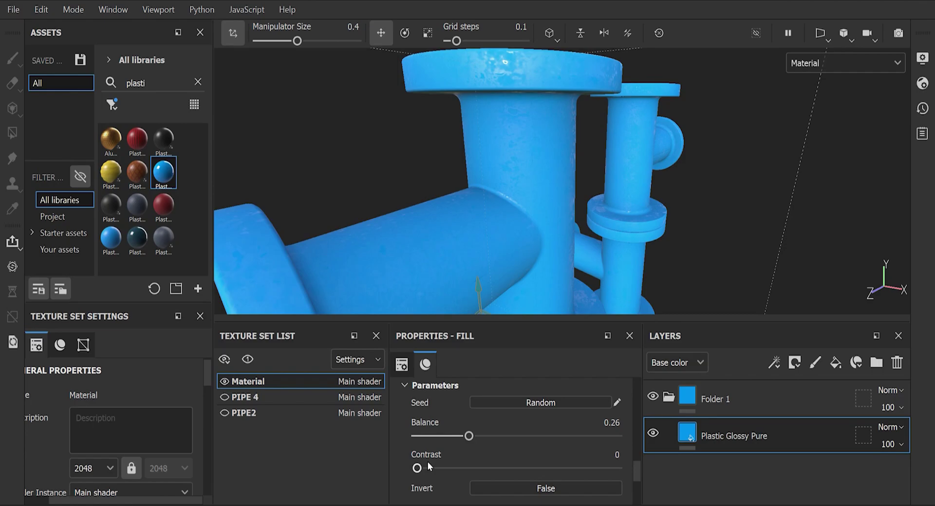
{"action": "right_click_drag", "start_coordinate": [504, 266], "coordinate": [527, 241], "text": "alt"}
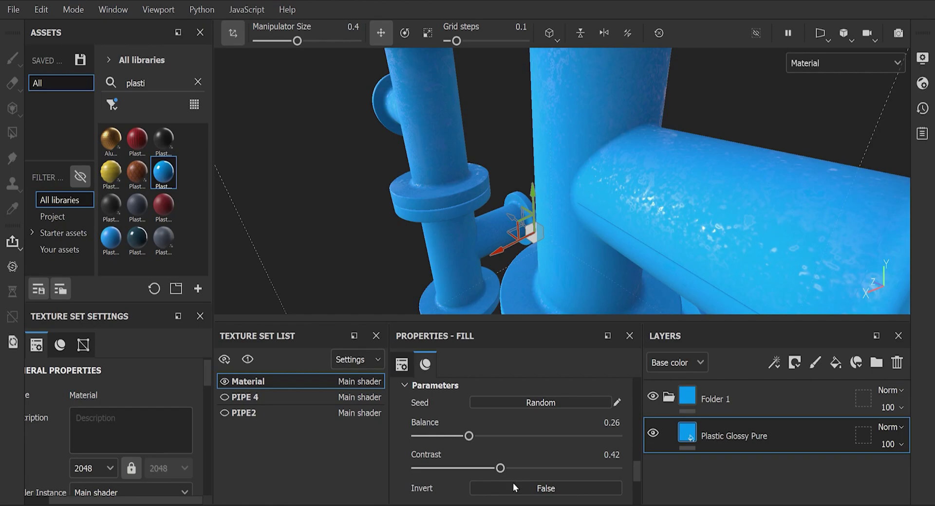
- Replace the Roughness texture of the Plastic Glossy Pure layer with Grunge Concrete Burnt
{"action": "scroll", "coordinate": [536, 468], "scroll_direction": "down", "scroll_amount": 5}
{"action": "scroll", "coordinate": [556, 421], "scroll_direction": "up", "scroll_amount": 2}
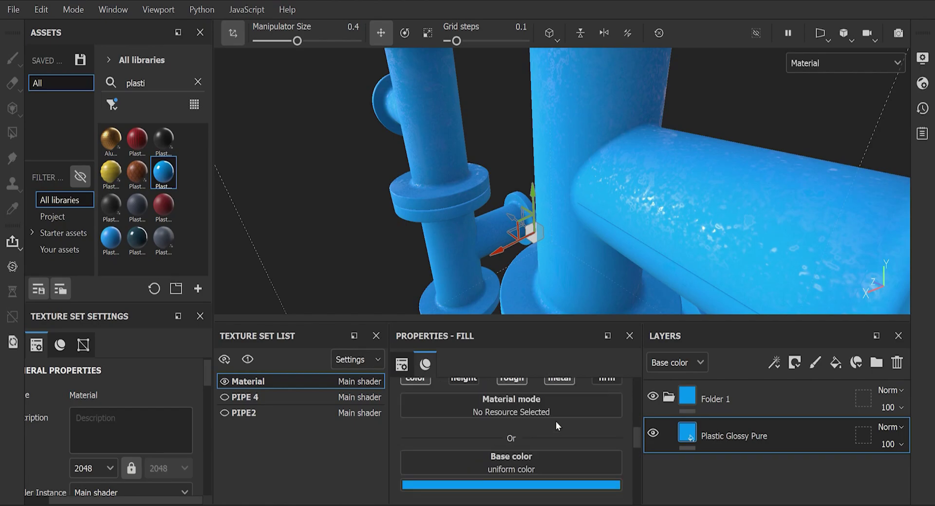
{"action": "scroll", "coordinate": [556, 422], "scroll_direction": "down", "scroll_amount": 2}
{"action": "left_click", "coordinate": [564, 455]}
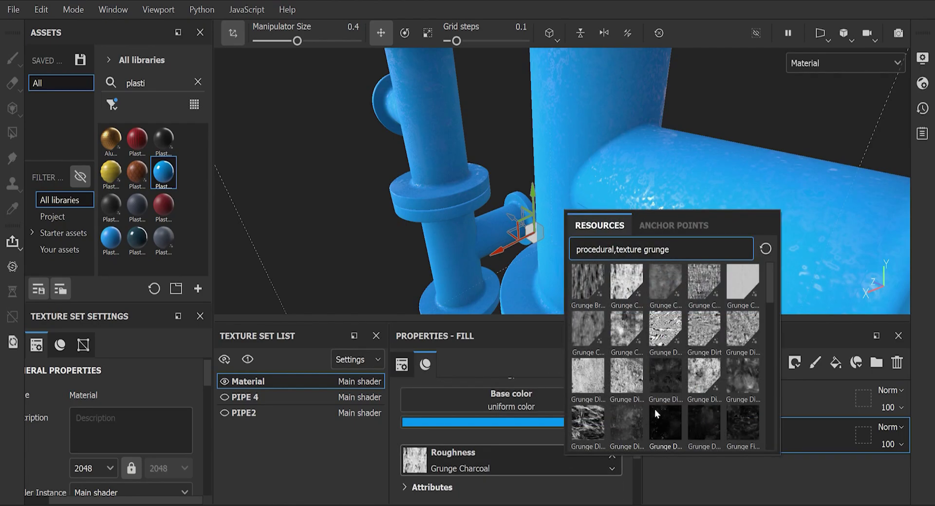
{"action": "left_click", "coordinate": [709, 282]}
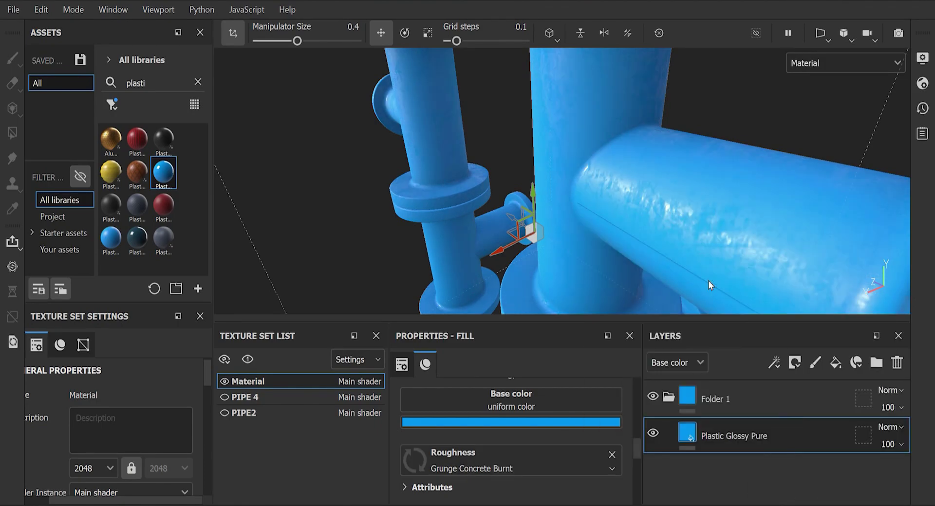
- Set the Grunge Concrete Burnt roughness texture's balance to 0.6 and its contrast to 0.18
{"action": "scroll", "coordinate": [746, 224], "scroll_direction": "down", "scroll_amount": 3}
{"action": "scroll", "coordinate": [498, 402], "scroll_direction": "up", "scroll_amount": 4}
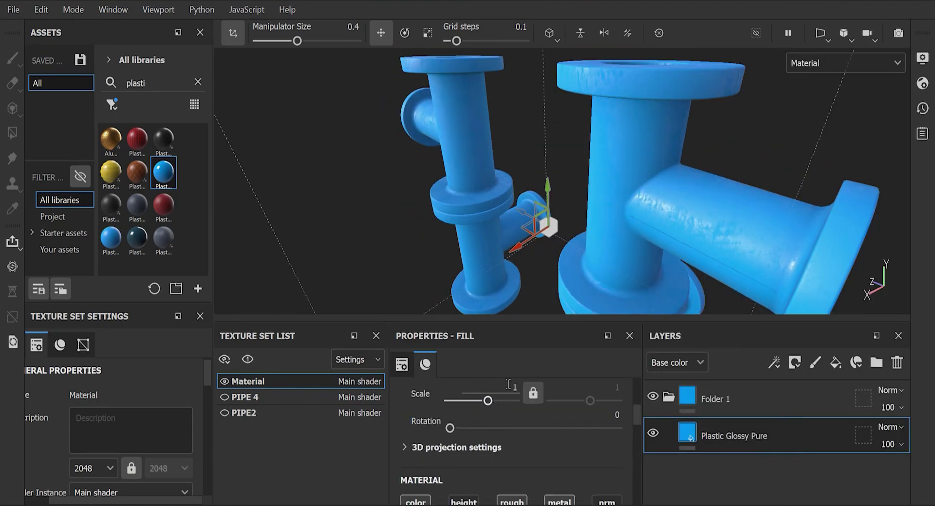
{"action": "scroll", "coordinate": [501, 439], "scroll_direction": "down", "scroll_amount": 5}
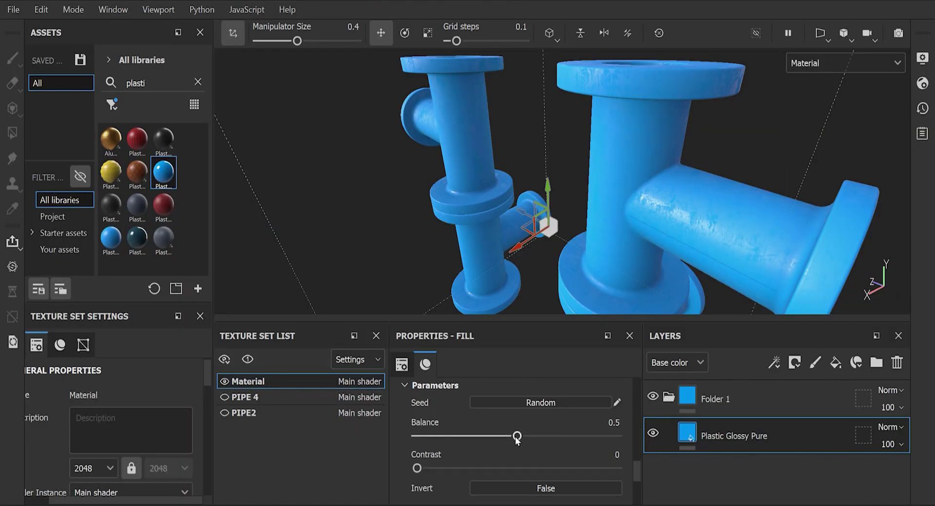
{"action": "left_click_drag", "start_coordinate": [518, 437], "coordinate": [536, 436]}
{"action": "left_click_drag", "start_coordinate": [417, 468], "coordinate": [452, 469]}
{"action": "scroll", "coordinate": [609, 223], "scroll_direction": "down", "scroll_amount": 3}
{"action": "left_click_drag", "start_coordinate": [609, 223], "coordinate": [378, 204], "text": "alt"}
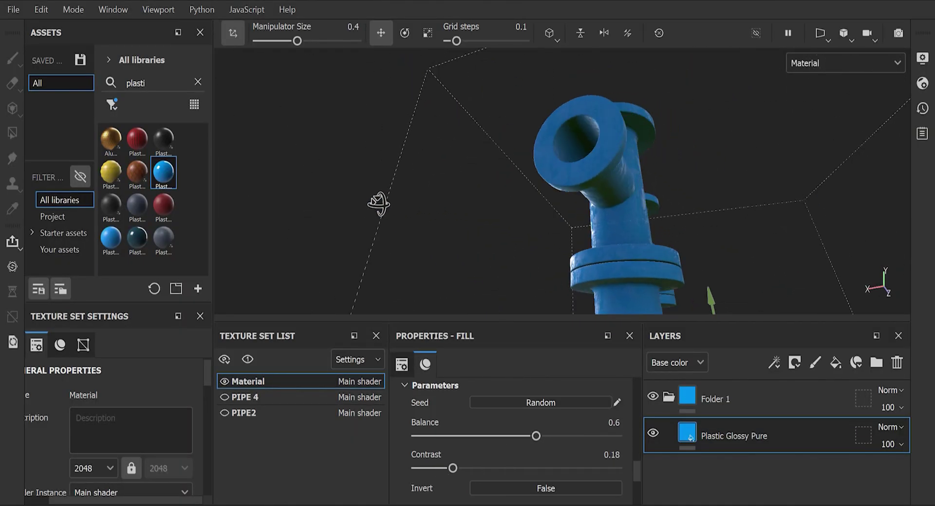
{"action": "right_click_drag", "start_coordinate": [388, 202], "coordinate": [615, 219], "text": "shift"}
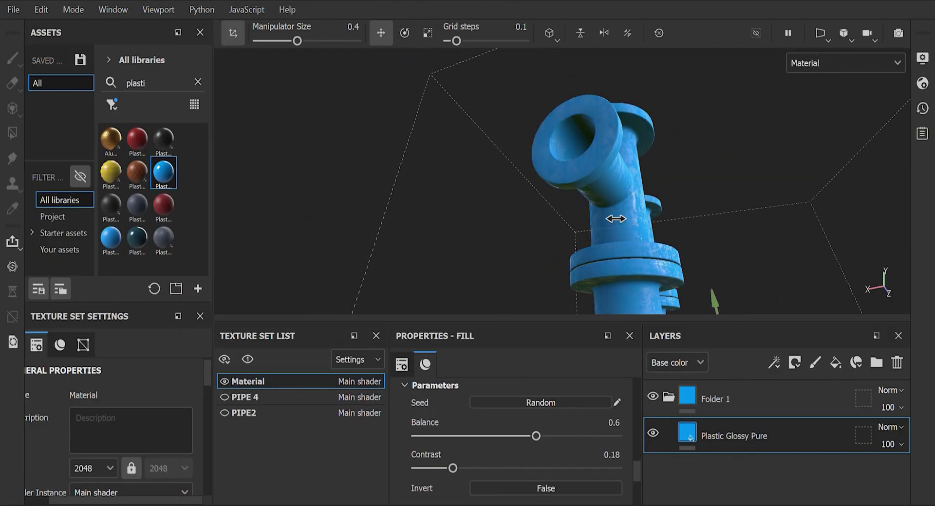
- Hide the 3D projection manipulator and change the Plastic Glossy Pure base color to a slightly darkened yellow
{"action": "left_click", "coordinate": [234, 38]}
{"action": "left_click_drag", "start_coordinate": [637, 202], "coordinate": [487, 181], "text": "alt"}
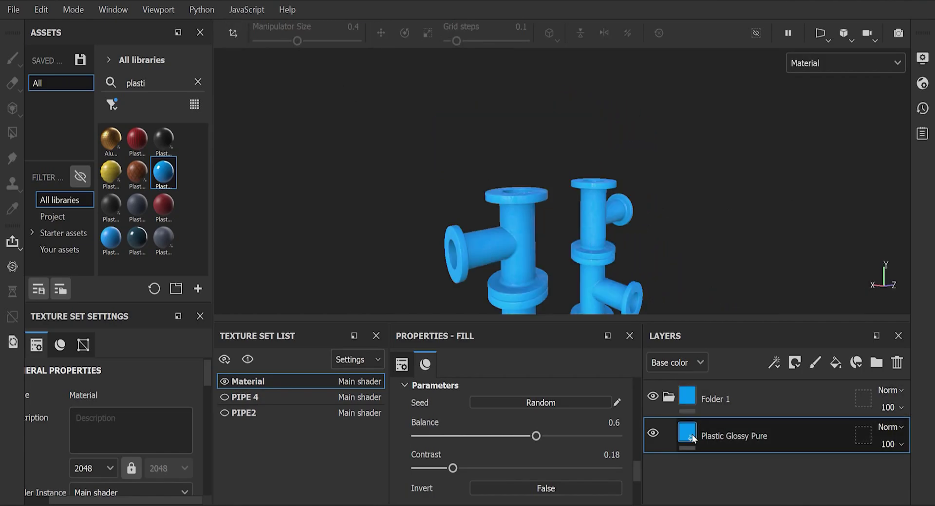
{"action": "scroll", "coordinate": [522, 459], "scroll_direction": "up", "scroll_amount": 10}
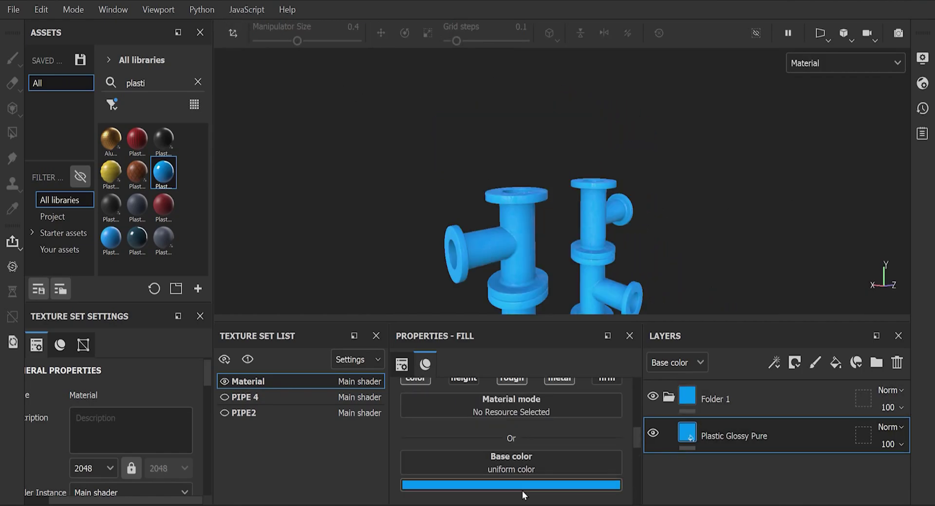
{"action": "left_click", "coordinate": [522, 486]}
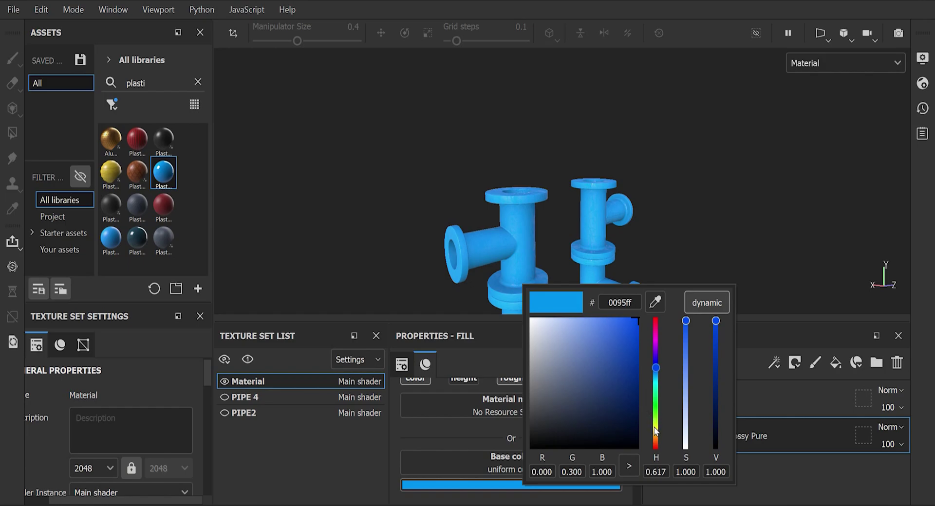
{"action": "left_click_drag", "start_coordinate": [655, 428], "coordinate": [655, 438]}
{"action": "left_click_drag", "start_coordinate": [716, 321], "coordinate": [716, 343]}
{"action": "left_click", "coordinate": [593, 217]}
{"action": "scroll", "coordinate": [593, 217], "scroll_direction": "up", "scroll_amount": 5}
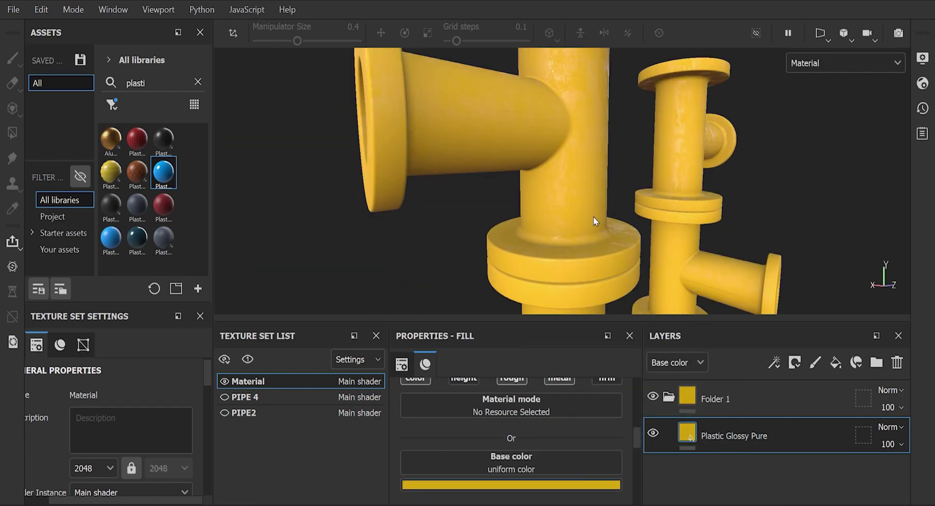
{"action": "left_click_drag", "start_coordinate": [621, 250], "coordinate": [520, 241], "text": "alt"}
{"action": "scroll", "coordinate": [580, 223], "scroll_direction": "down", "scroll_amount": 4}
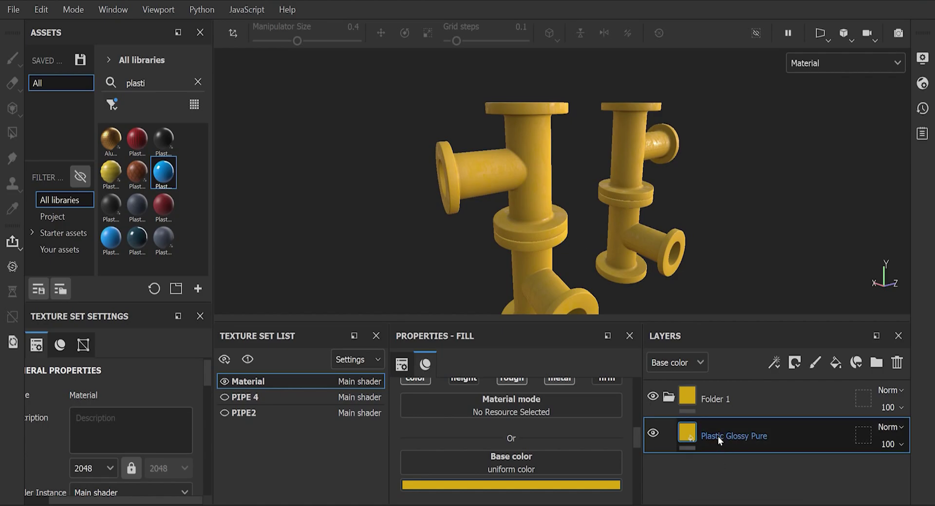
- Add a filter to the Plastic Glossy Pure layer and assign MatFinish Galvanized to it
{"action": "left_click", "coordinate": [776, 363]}
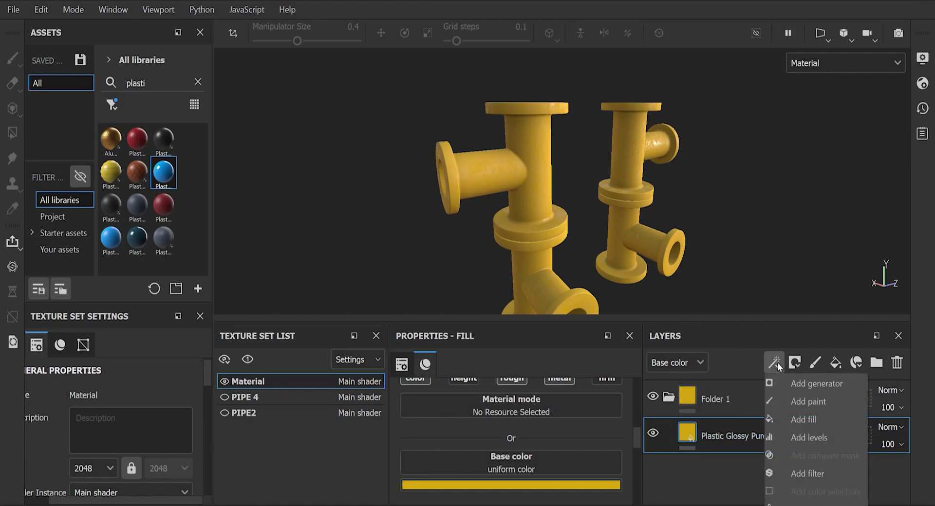
{"action": "left_click", "coordinate": [810, 481]}
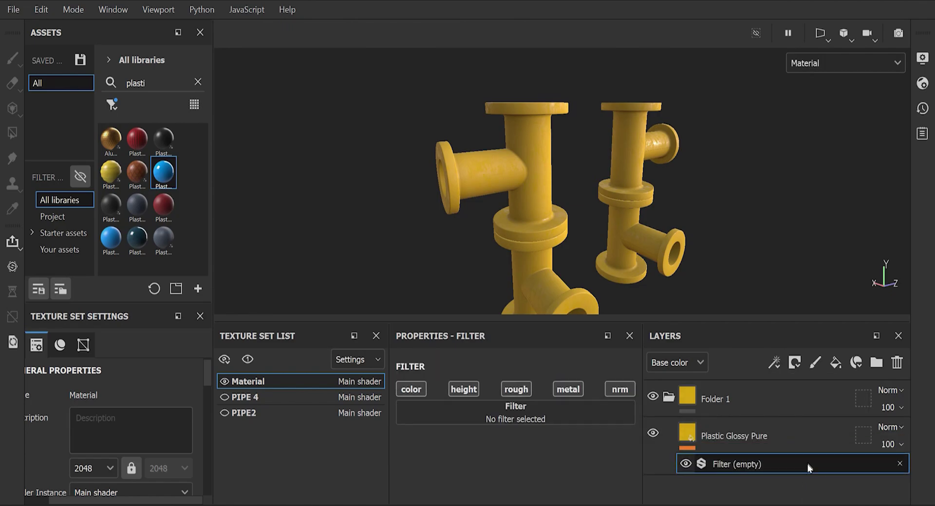
{"action": "left_click", "coordinate": [545, 418]}
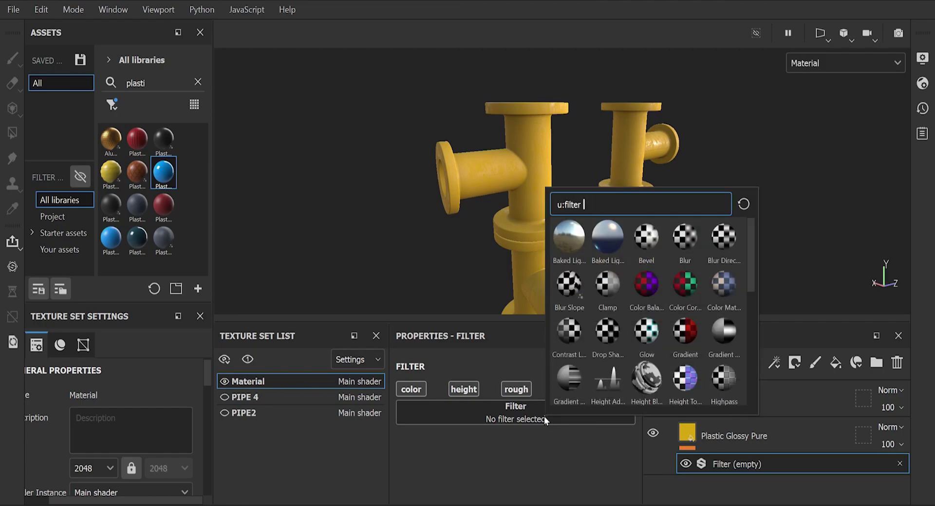
{"action": "type", "text": "galv"}
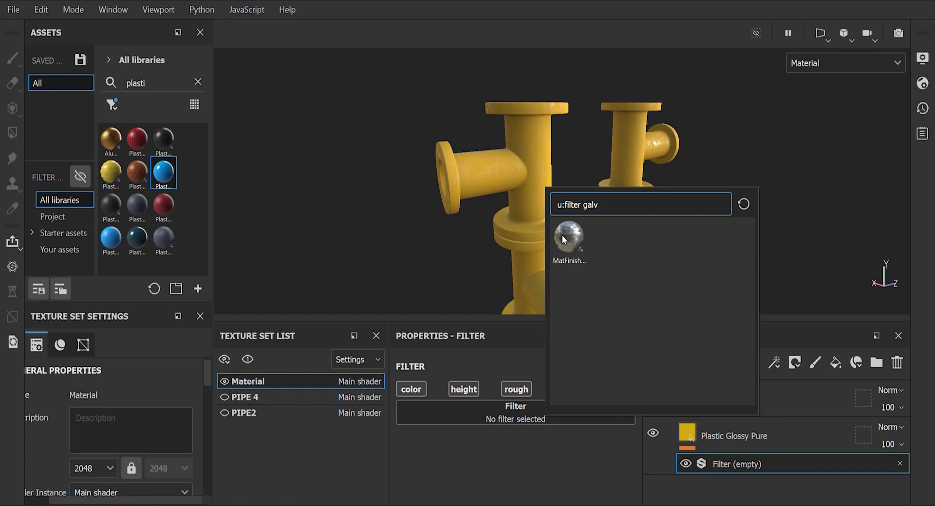
{"action": "left_click", "coordinate": [562, 235]}
- Examine the galvanized finish on the pipes from several angles and distances
{"action": "left_click_drag", "start_coordinate": [656, 221], "coordinate": [406, 234], "text": "alt"}
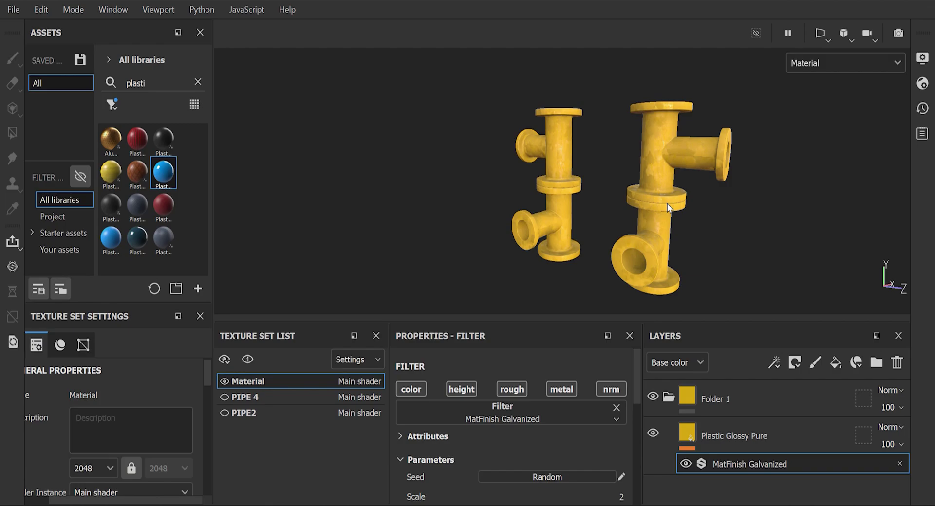
{"action": "scroll", "coordinate": [673, 206], "scroll_direction": "up", "scroll_amount": 2}
{"action": "middle_click_drag", "start_coordinate": [674, 206], "coordinate": [605, 103], "text": "alt"}
{"action": "left_click_drag", "start_coordinate": [598, 242], "coordinate": [433, 225], "text": "alt"}
{"action": "scroll", "coordinate": [579, 227], "scroll_direction": "up", "scroll_amount": 3}
{"action": "left_click_drag", "start_coordinate": [794, 284], "coordinate": [674, 209], "text": "alt"}
{"action": "right_click_drag", "start_coordinate": [526, 203], "coordinate": [548, 200], "text": "shift"}
- Set the Flakes Intensity of the MatFinish Galvanized filter to 0.25
{"action": "scroll", "coordinate": [469, 466], "scroll_direction": "down", "scroll_amount": 3}
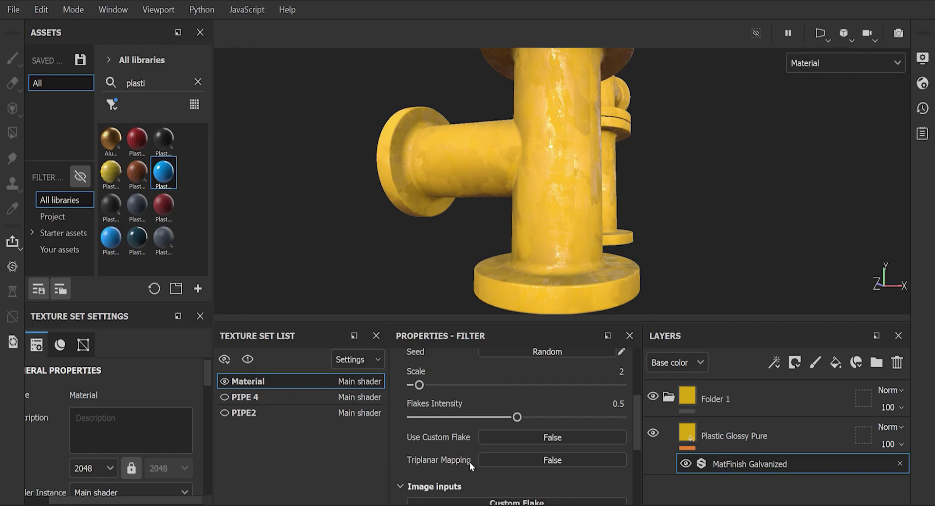
{"action": "scroll", "coordinate": [470, 463], "scroll_direction": "up", "scroll_amount": 1}
{"action": "mouse_move", "coordinate": [419, 385]}
{"action": "left_mouse_down"}
{"action": "mouse_move", "coordinate": [431, 385]}
{"action": "mouse_move", "coordinate": [418, 385]}
{"action": "left_mouse_up"}
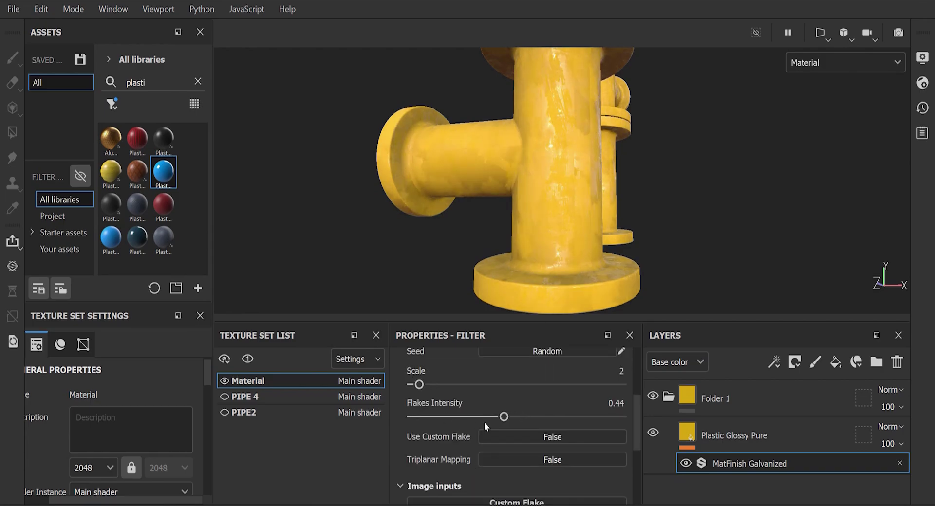
{"action": "left_click_drag", "start_coordinate": [518, 417], "coordinate": [595, 417]}
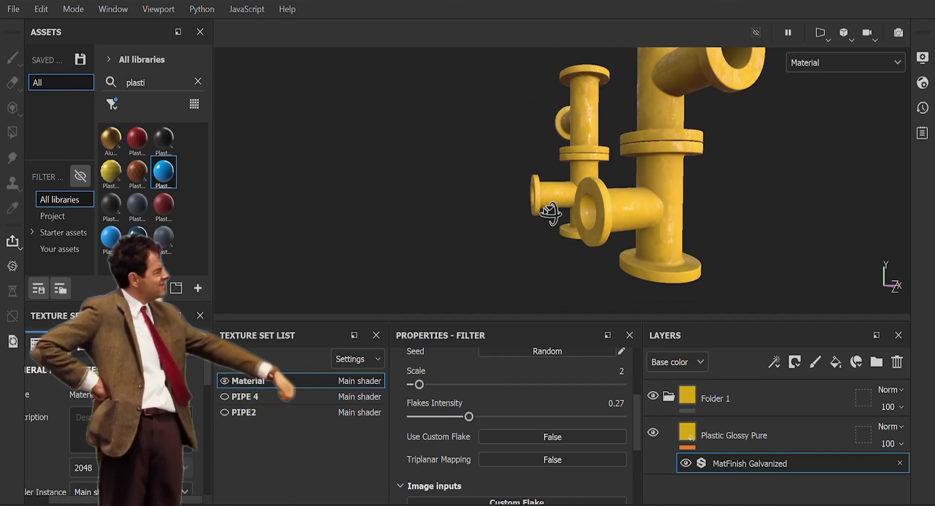
{"action": "left_click_drag", "start_coordinate": [468, 417], "coordinate": [469, 438]}
{"action": "scroll", "coordinate": [614, 243], "scroll_direction": "down", "scroll_amount": 4}
{"action": "mouse_move", "coordinate": [551, 213]}
{"action": "left_mouse_down", "text": "alt"}
{"action": "mouse_move", "coordinate": [613, 244]}
{"action": "mouse_move", "coordinate": [550, 215]}
{"action": "left_mouse_up", "text": "alt"}
{"action": "scroll", "coordinate": [613, 243], "scroll_direction": "up", "scroll_amount": 4}
{"action": "left_click_drag", "start_coordinate": [469, 416], "coordinate": [477, 418]}
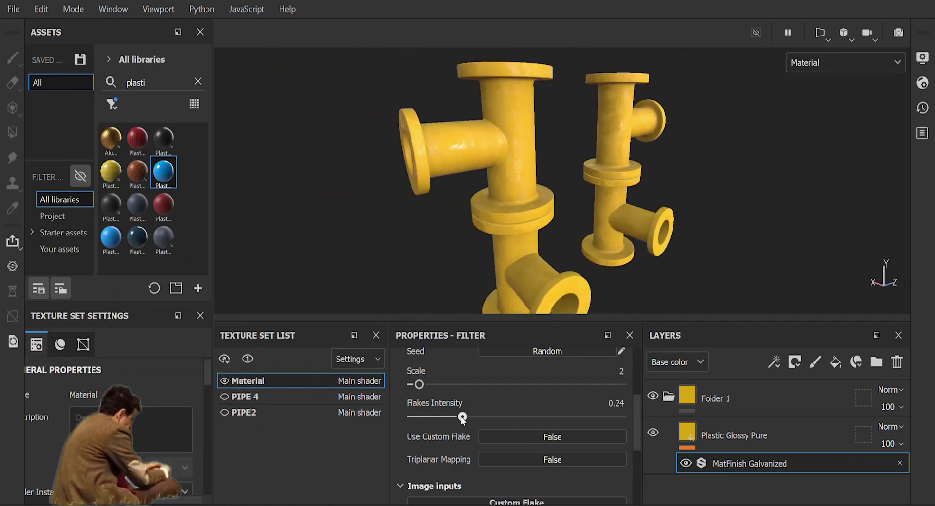
{"action": "scroll", "coordinate": [477, 234], "scroll_direction": "down", "scroll_amount": 4}
{"action": "left_click_drag", "start_coordinate": [477, 234], "coordinate": [567, 182], "text": "alt"}
{"action": "scroll", "coordinate": [567, 182], "scroll_direction": "up", "scroll_amount": 4}
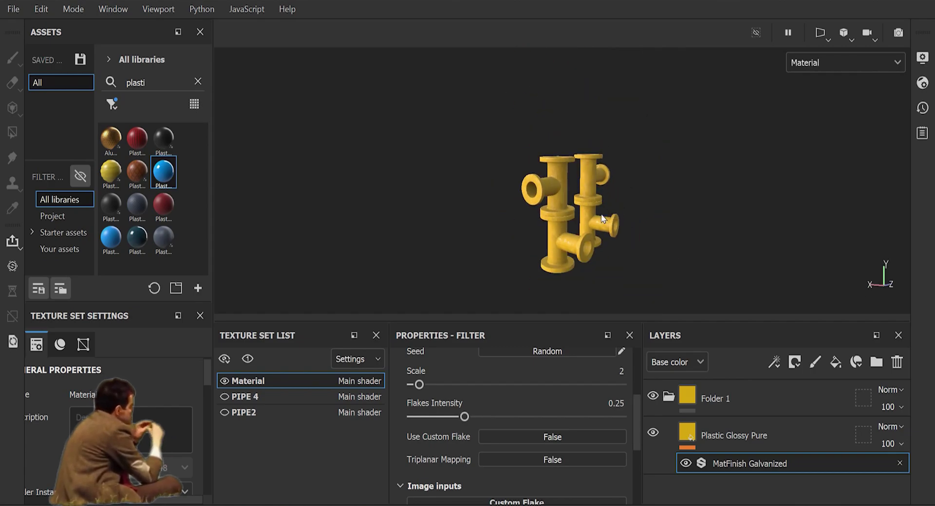
{"action": "scroll", "coordinate": [552, 229], "scroll_direction": "up", "scroll_amount": 3}
{"action": "left_click_drag", "start_coordinate": [552, 229], "coordinate": [634, 236], "text": "alt"}
{"action": "right_click_drag", "start_coordinate": [635, 237], "coordinate": [611, 246], "text": "alt"}
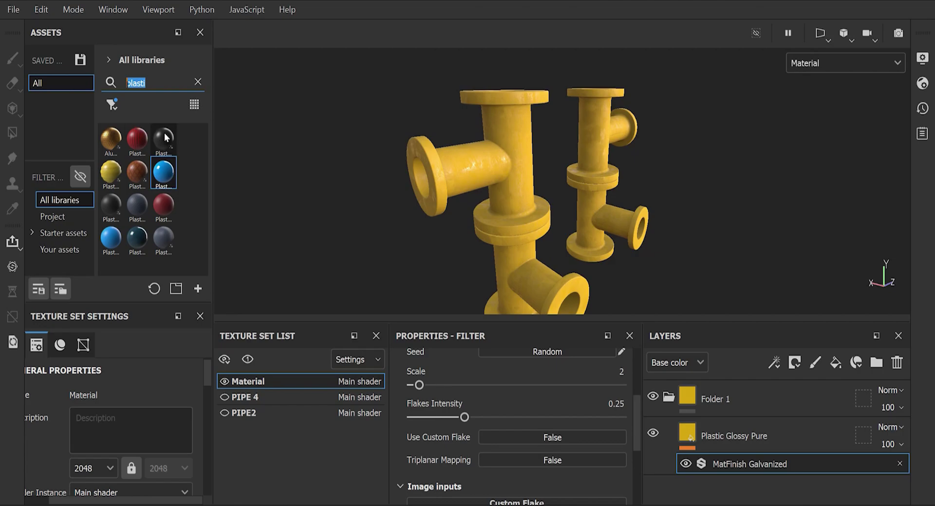
- Search the asset library for iron and place the Iron Raw material above Plastic Glossy Pure in Folder 1
{"action": "mouse_move", "coordinate": [166, 138]}
{"action": "type", "text": "iro"}
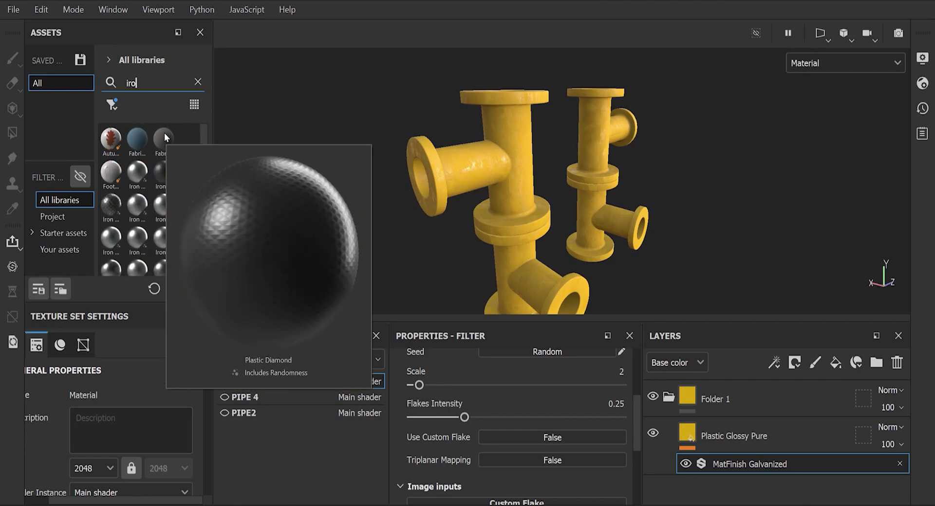
{"action": "type", "text": "n"}
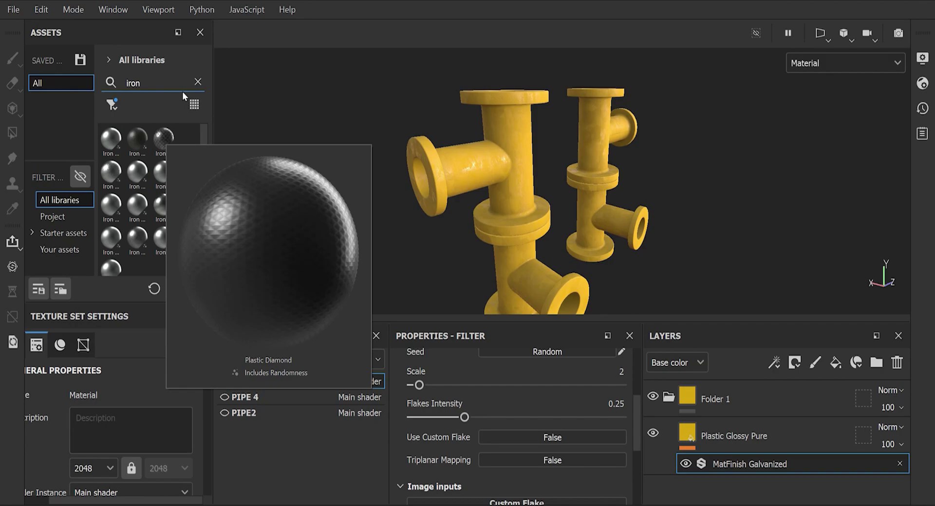
{"action": "mouse_move", "coordinate": [106, 242]}
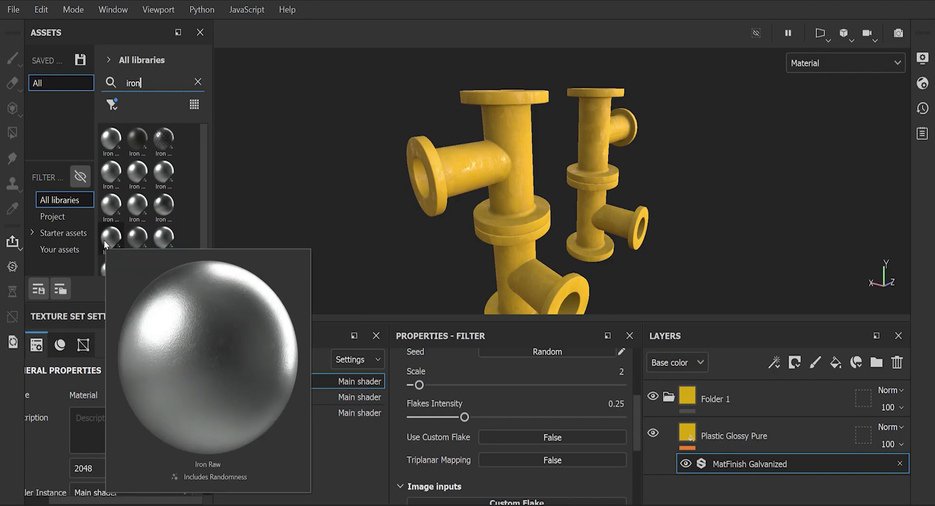
{"action": "left_click_drag", "start_coordinate": [106, 242], "coordinate": [804, 417]}
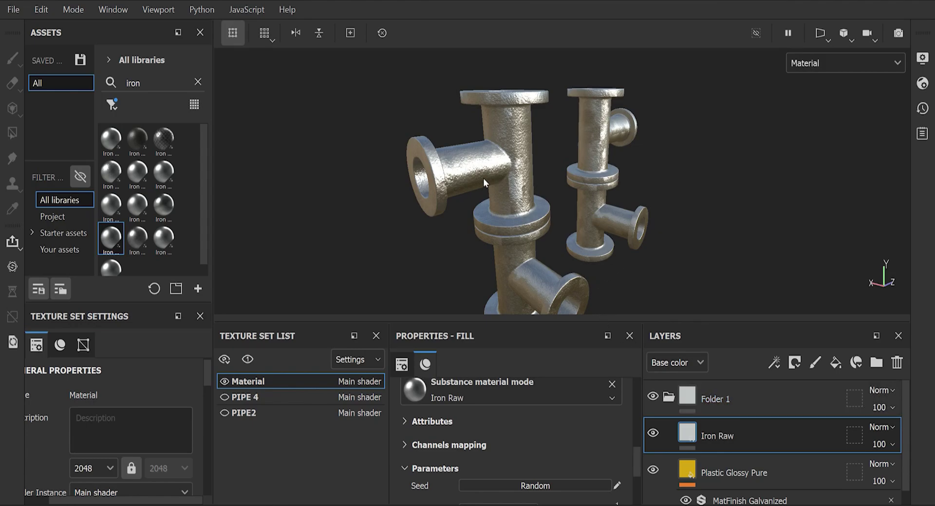
- Set the projection of the Iron Raw layer to Tri-planar projection
{"action": "left_click_drag", "start_coordinate": [483, 178], "coordinate": [480, 253], "text": "alt"}
{"action": "scroll", "coordinate": [510, 433], "scroll_direction": "up", "scroll_amount": 5}
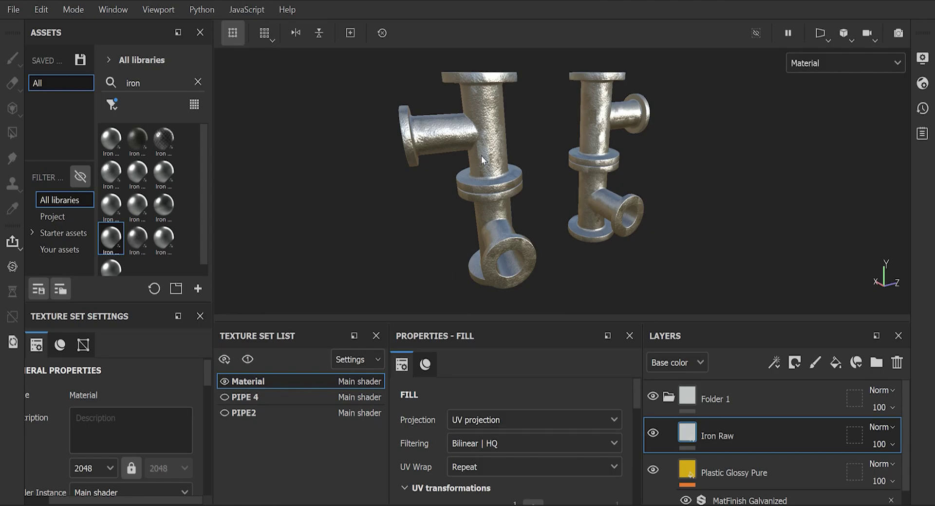
{"action": "scroll", "coordinate": [481, 156], "scroll_direction": "up", "scroll_amount": 5}
{"action": "left_click", "coordinate": [486, 417]}
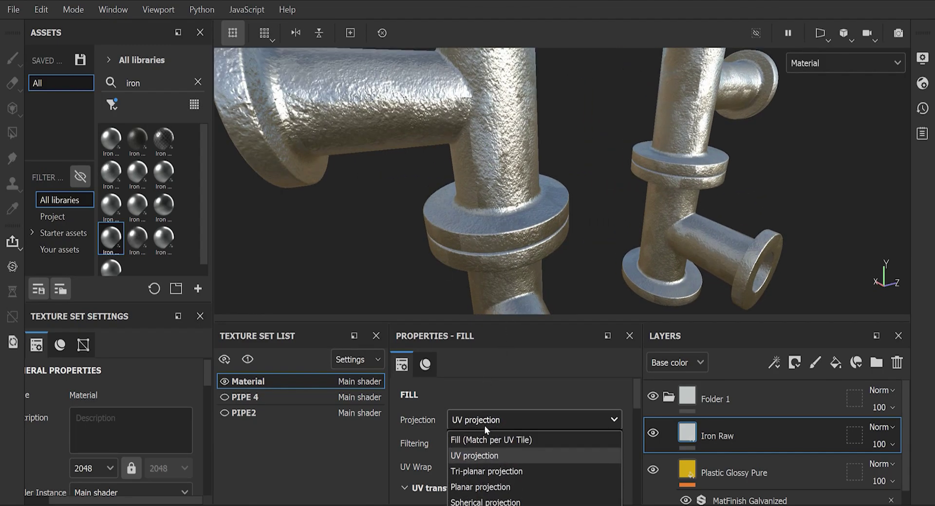
{"action": "left_click", "coordinate": [474, 472]}
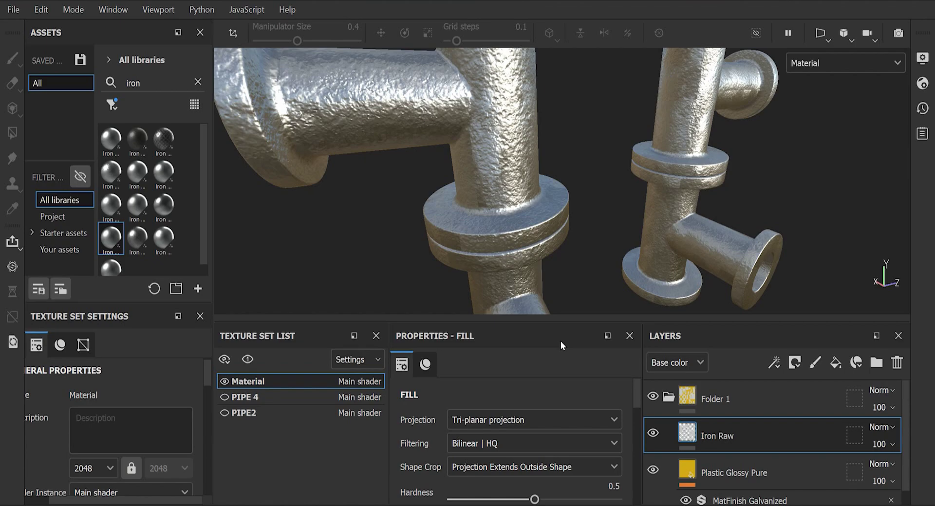
- Set the UV scale of the Iron Raw layer to 2
{"action": "scroll", "coordinate": [533, 458], "scroll_direction": "down", "scroll_amount": 2}
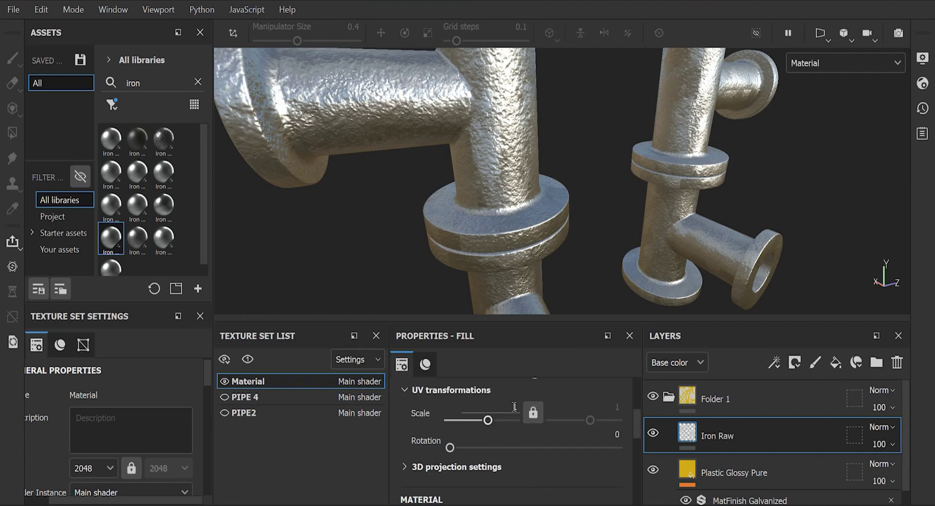
{"action": "type", "text": "2"}
{"action": "key", "text": "Return"}
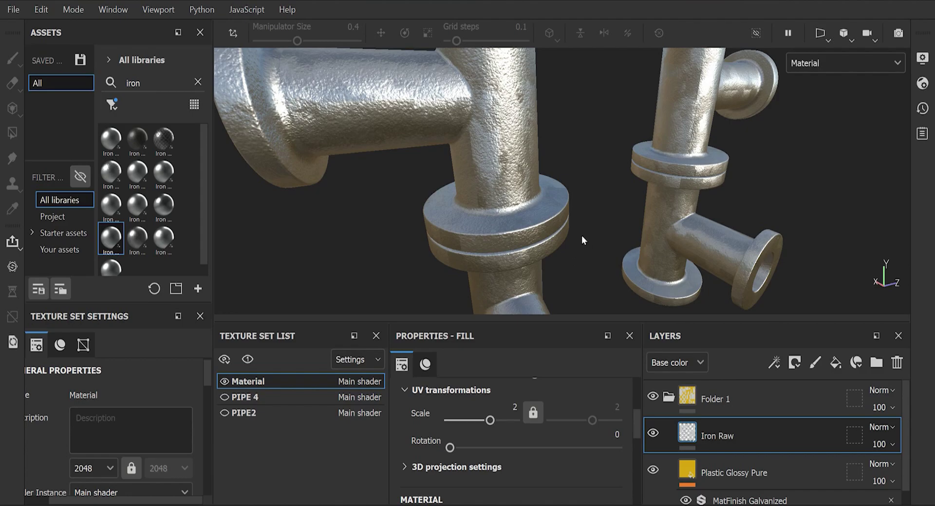
- Add a black mask to the Iron Raw layer and give it a Metal Edge Wear generator
{"action": "scroll", "coordinate": [582, 237], "scroll_direction": "down", "scroll_amount": 2}
{"action": "scroll", "coordinate": [581, 235], "scroll_direction": "down", "scroll_amount": 2}
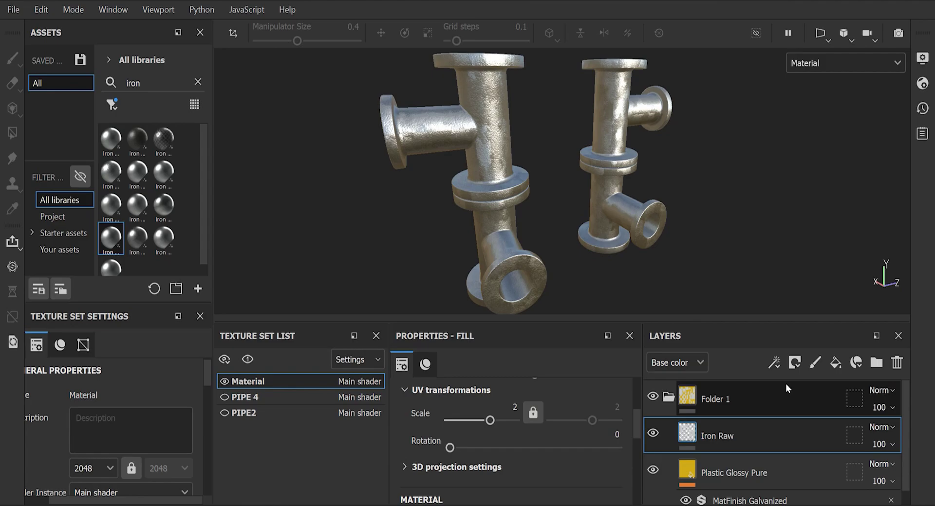
{"action": "left_click", "coordinate": [795, 363]}
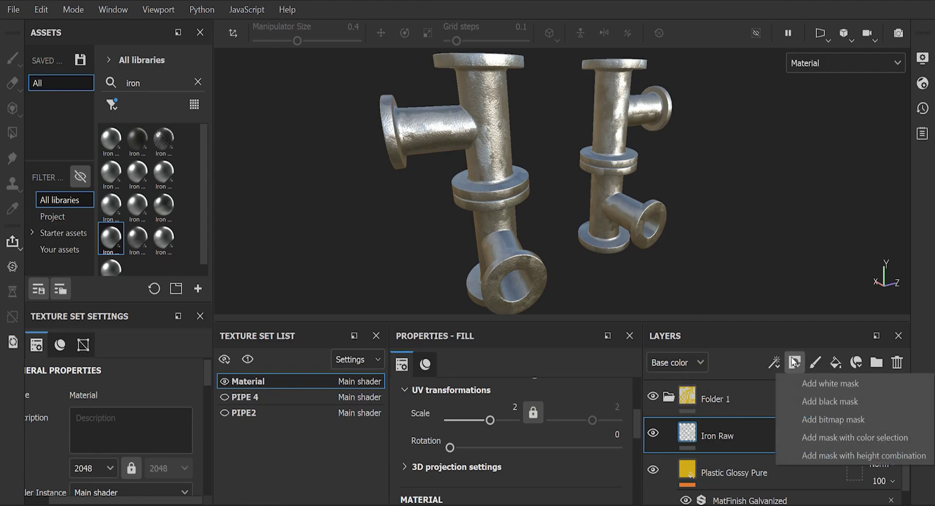
{"action": "left_click", "coordinate": [843, 402]}
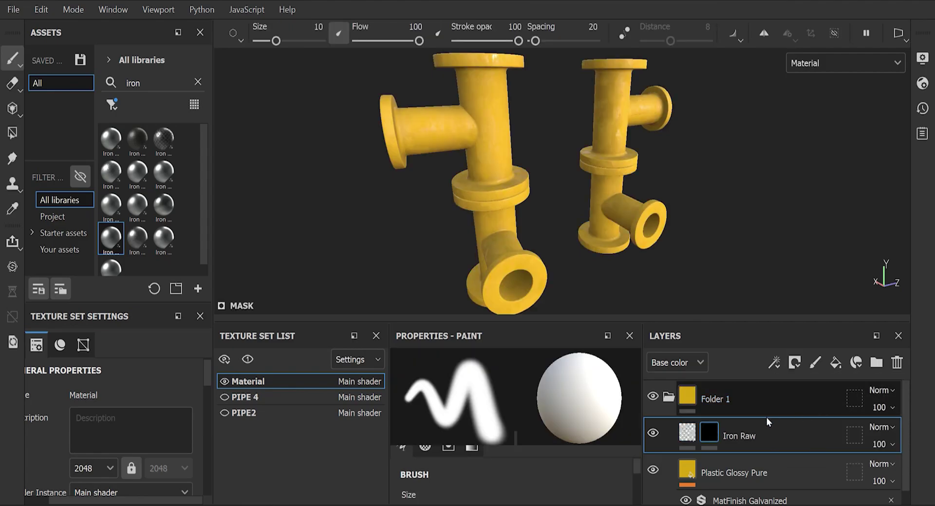
{"action": "left_click", "coordinate": [774, 364]}
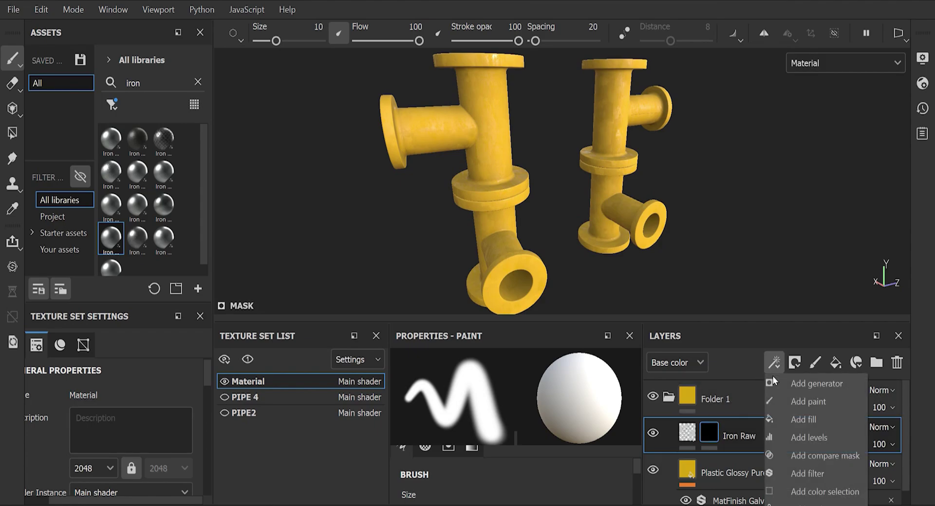
{"action": "left_click", "coordinate": [808, 384]}
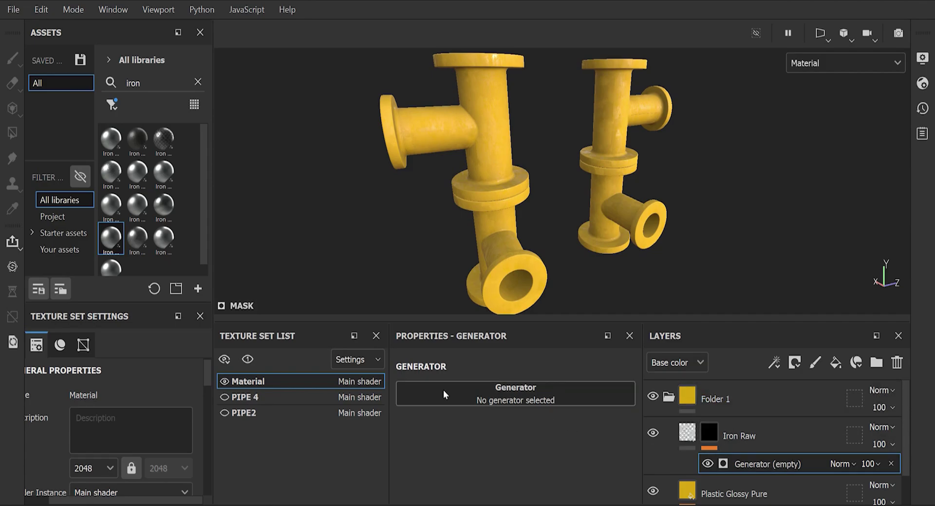
{"action": "left_click", "coordinate": [519, 400]}
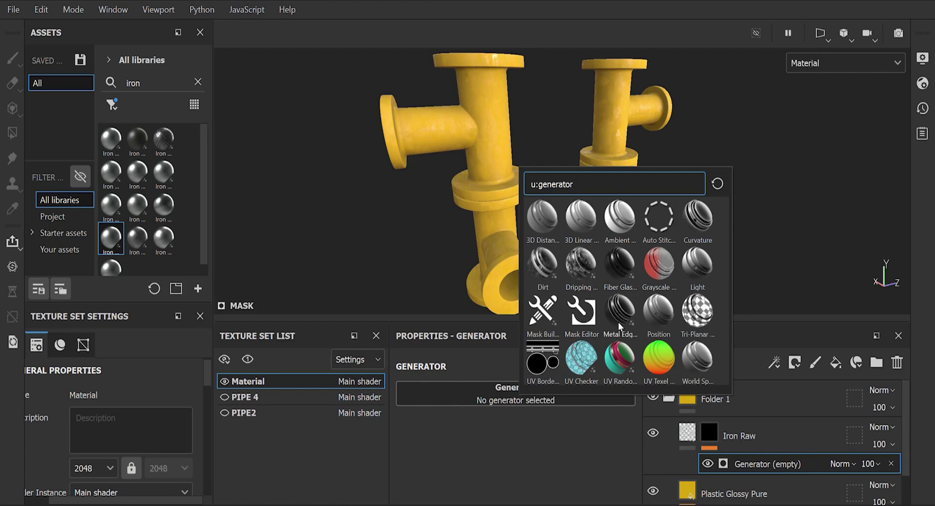
{"action": "mouse_move", "coordinate": [620, 328]}
{"action": "left_click", "coordinate": [620, 321]}
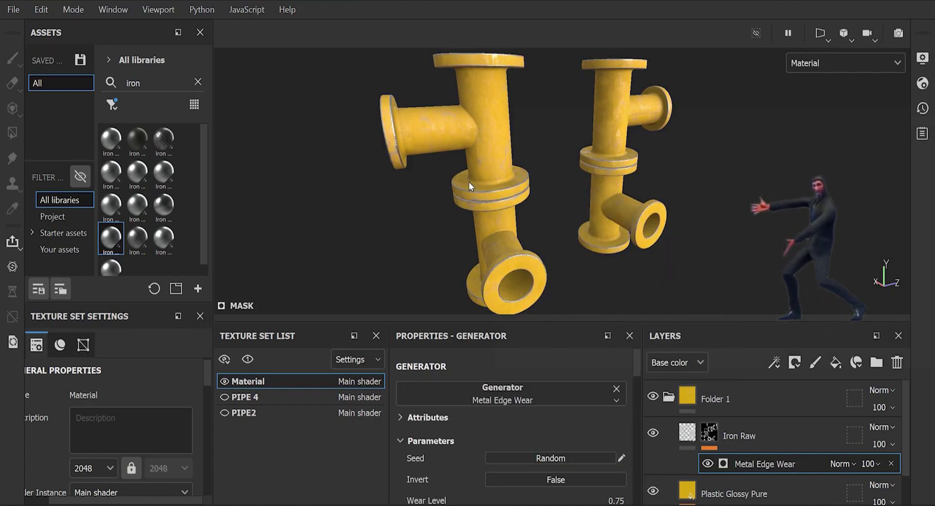
- Set the Main shader's quality to Very high (128 spp)
{"action": "left_click_drag", "start_coordinate": [464, 136], "coordinate": [618, 262], "text": "alt"}
{"action": "scroll", "coordinate": [618, 262], "scroll_direction": "up", "scroll_amount": 6}
{"action": "scroll", "coordinate": [595, 193], "scroll_direction": "down", "scroll_amount": 8}
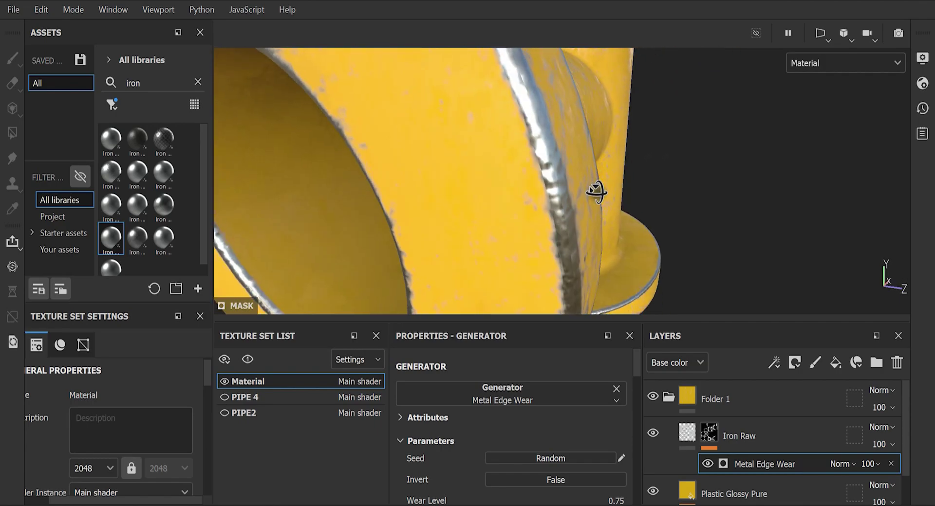
{"action": "left_click_drag", "start_coordinate": [592, 191], "coordinate": [545, 197], "text": "alt"}
{"action": "scroll", "coordinate": [544, 194], "scroll_direction": "up", "scroll_amount": 3}
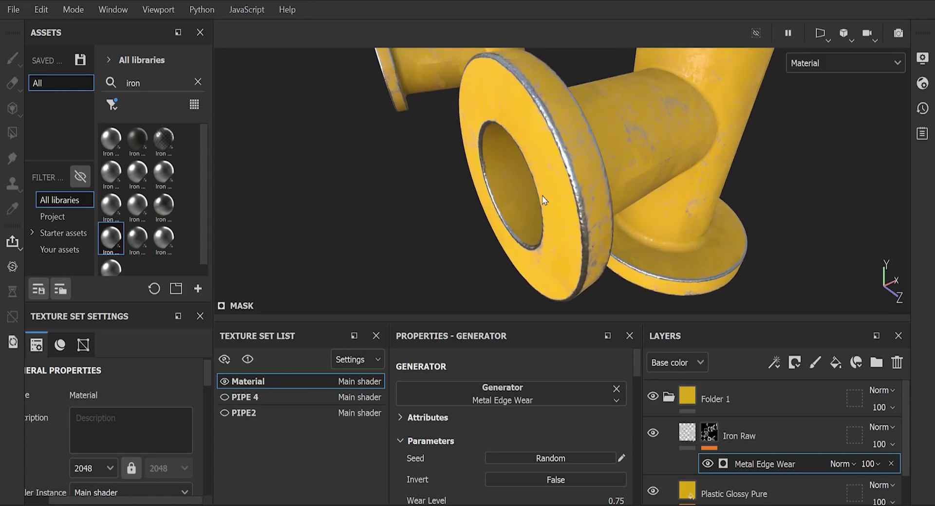
{"action": "left_click", "coordinate": [923, 84]}
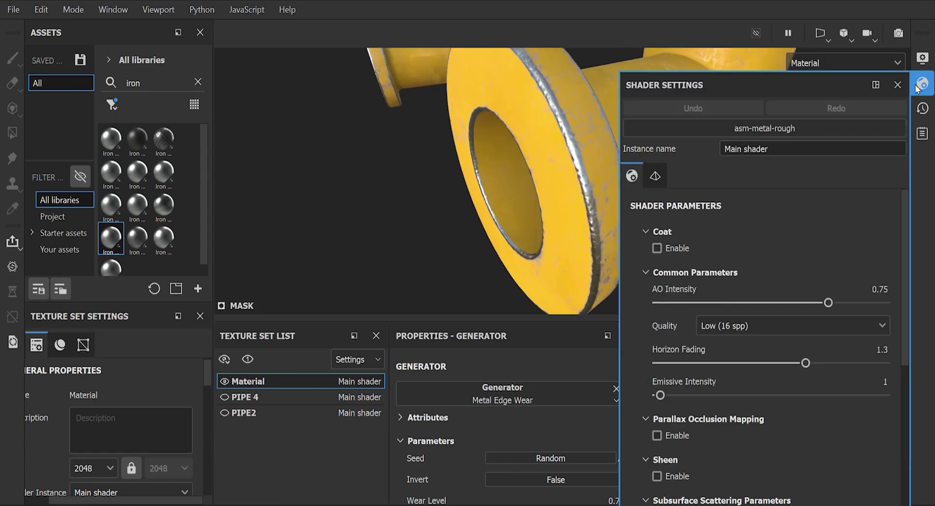
{"action": "left_click", "coordinate": [774, 326]}
{"action": "left_click", "coordinate": [757, 410]}
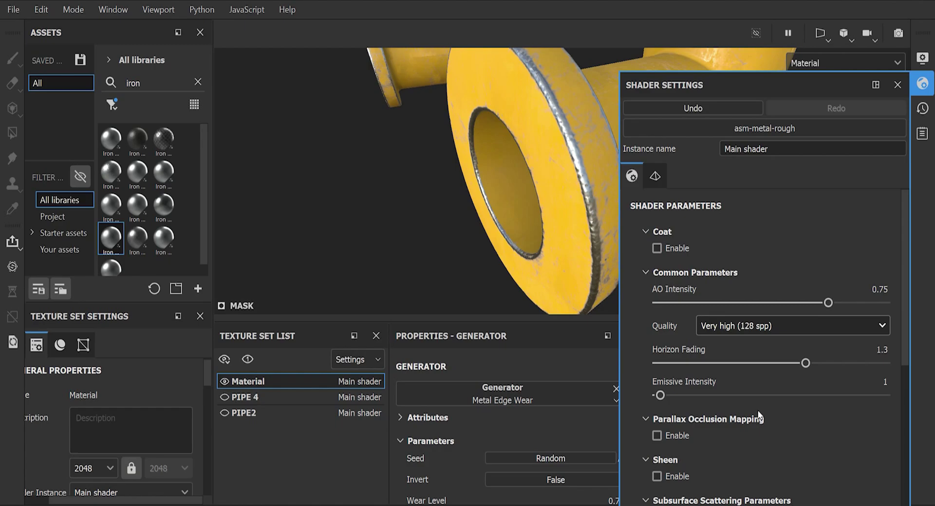
{"action": "left_click", "coordinate": [899, 85]}
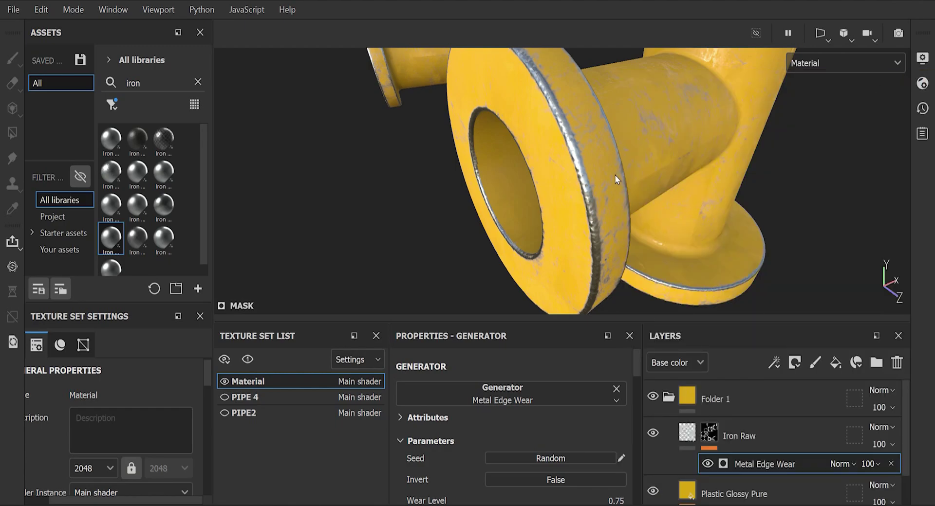
- Fine-tune the parameters of the Metal Edge Wear generator on the Iron Raw mask
{"action": "scroll", "coordinate": [615, 174], "scroll_direction": "down", "scroll_amount": 3}
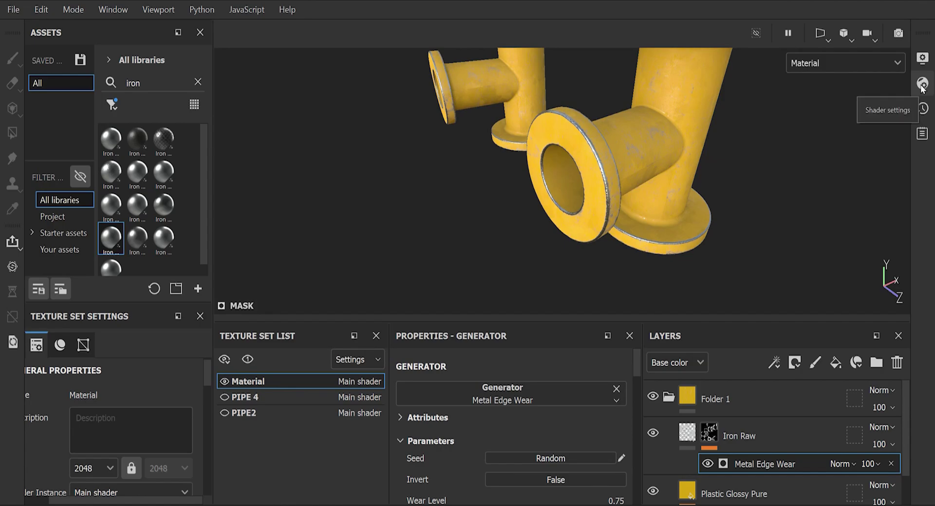
{"action": "left_click_drag", "start_coordinate": [527, 155], "coordinate": [496, 194], "text": "alt"}
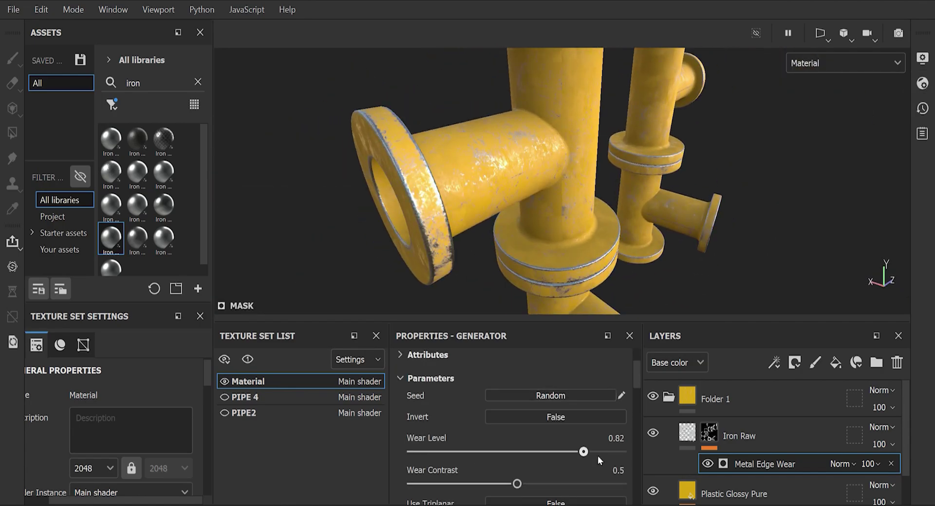
{"action": "scroll", "coordinate": [599, 460], "scroll_direction": "down", "scroll_amount": 3}
{"action": "left_click_drag", "start_coordinate": [526, 445], "coordinate": [468, 445]}
{"action": "scroll", "coordinate": [428, 431], "scroll_direction": "down", "scroll_amount": 3}
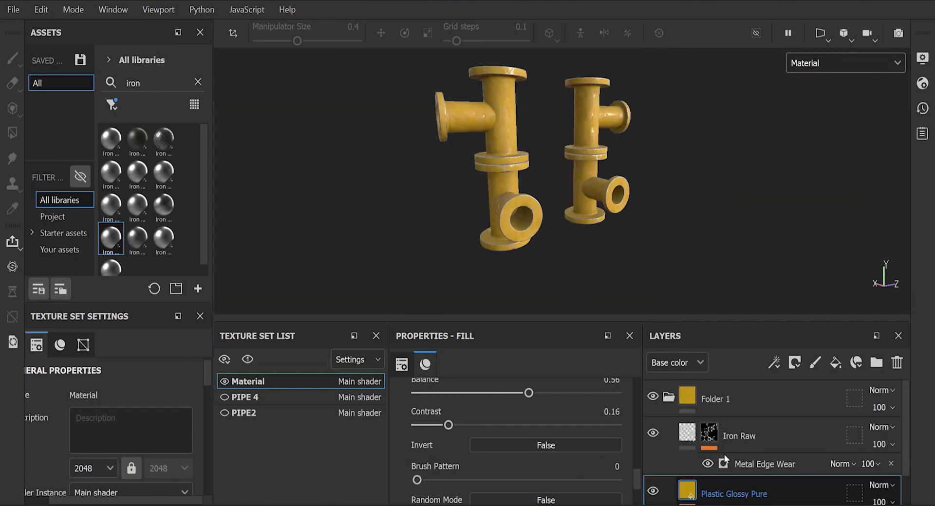
- Add a fill layer above Iron Raw in Folder 1 and set its base color to the very dark yellow 1d1a00
{"action": "left_click", "coordinate": [835, 364]}
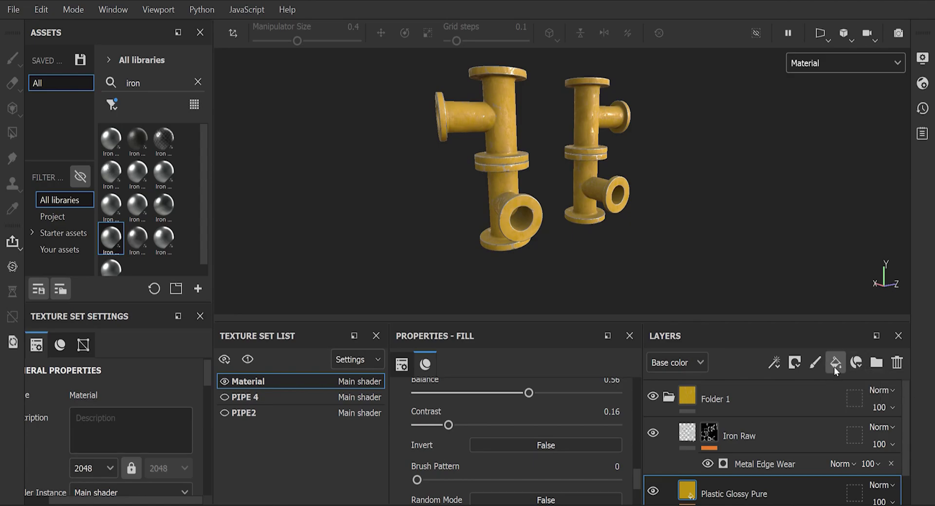
{"action": "left_click_drag", "start_coordinate": [760, 502], "coordinate": [760, 441]}
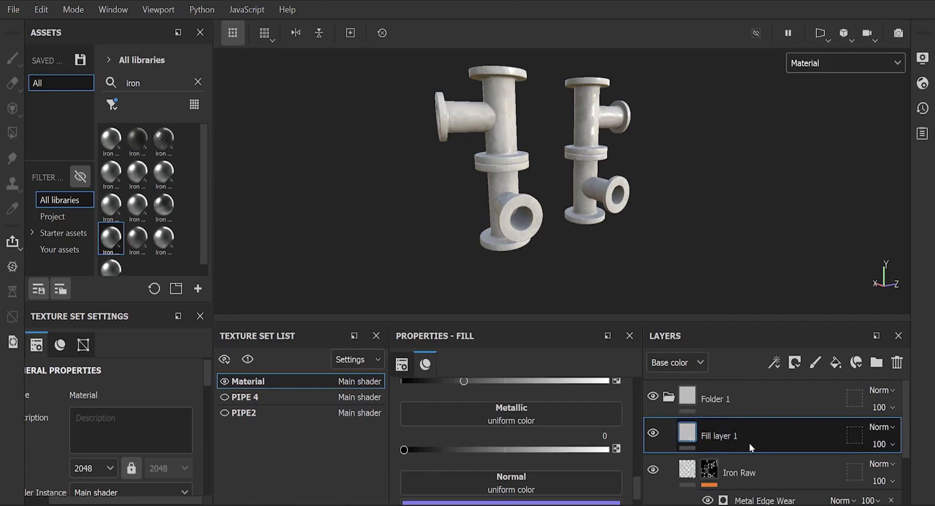
{"action": "scroll", "coordinate": [542, 229], "scroll_direction": "up", "scroll_amount": 2}
{"action": "scroll", "coordinate": [536, 422], "scroll_direction": "up", "scroll_amount": 5}
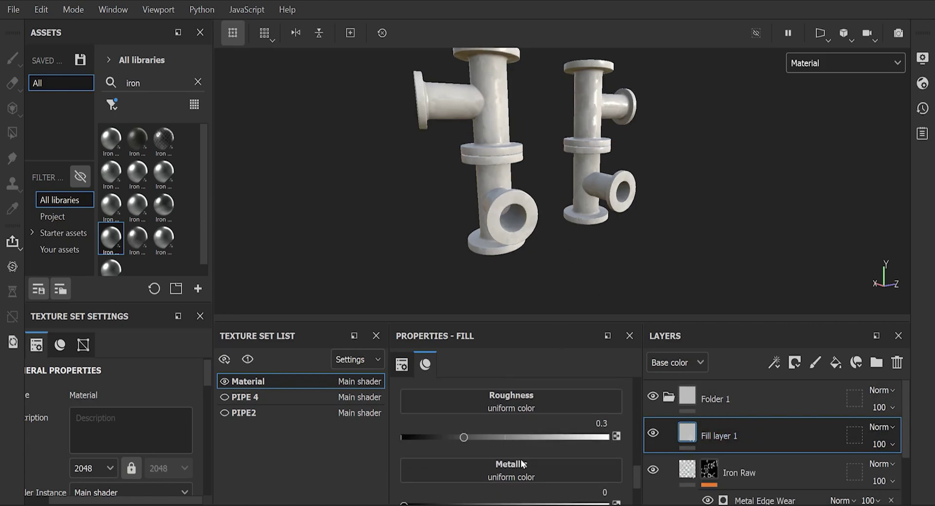
{"action": "left_click", "coordinate": [511, 423]}
{"action": "left_click", "coordinate": [618, 334]}
{"action": "left_click_drag", "start_coordinate": [618, 335], "coordinate": [636, 345]}
{"action": "left_click_drag", "start_coordinate": [657, 387], "coordinate": [657, 372]}
{"action": "left_click_drag", "start_coordinate": [717, 346], "coordinate": [714, 376]}
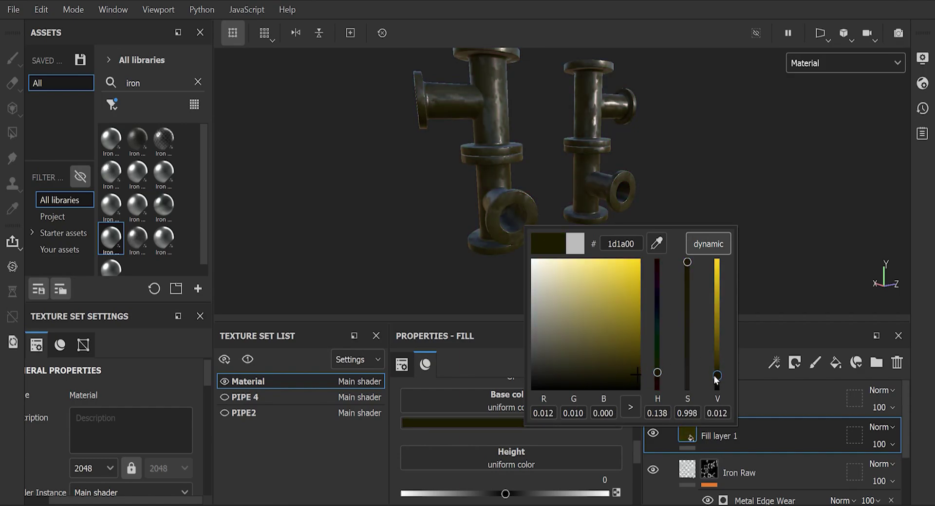
- Desaturate the new fill layer's base color to a dull dark olive
{"action": "left_click", "coordinate": [687, 327]}
{"action": "scroll", "coordinate": [569, 161], "scroll_direction": "up", "scroll_amount": 2}
{"action": "left_click_drag", "start_coordinate": [541, 105], "coordinate": [608, 160], "text": "alt"}
{"action": "left_click", "coordinate": [477, 424]}
{"action": "left_click", "coordinate": [521, 370]}
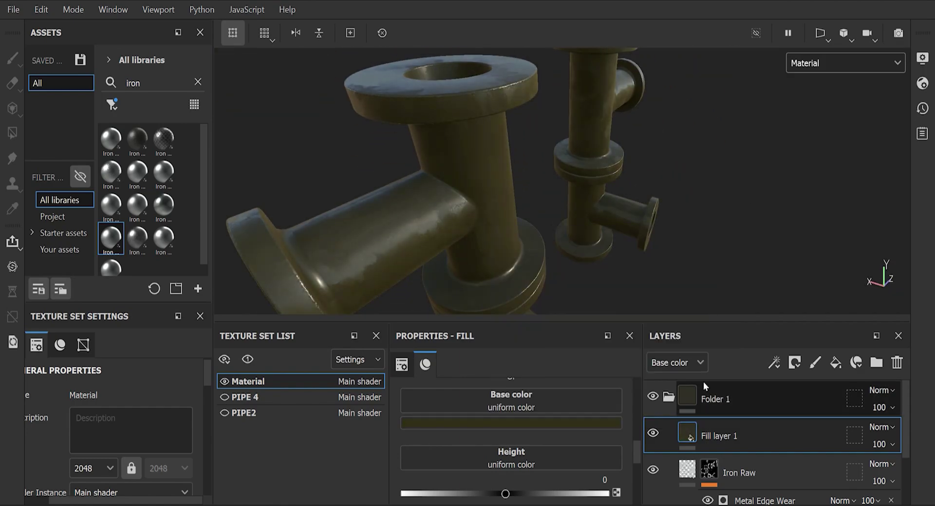
- Add a black mask with a Dirt generator to Fill layer 1
{"action": "left_click", "coordinate": [795, 362]}
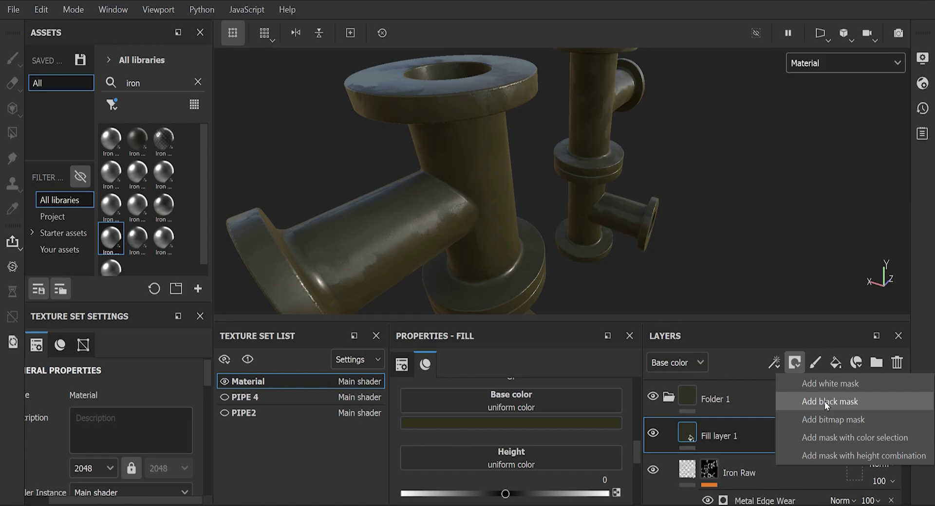
{"action": "left_click", "coordinate": [825, 402]}
{"action": "left_click", "coordinate": [775, 362]}
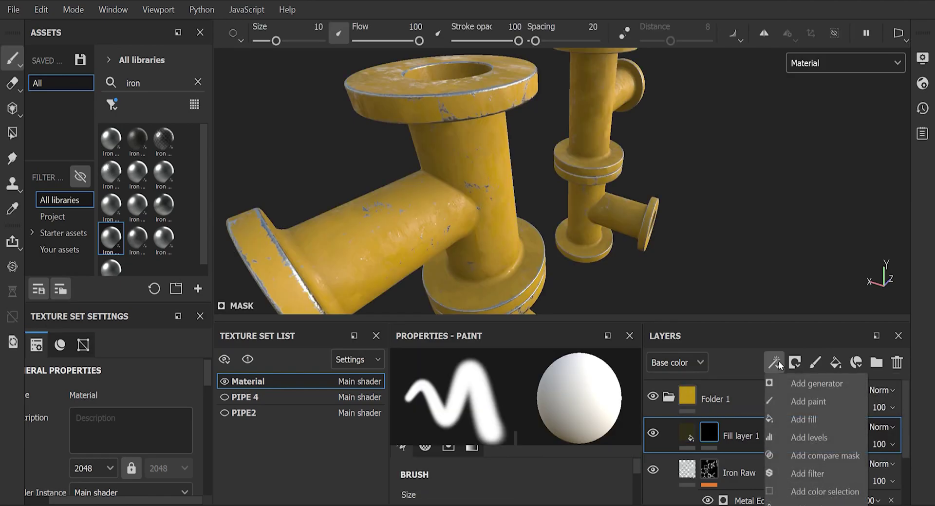
{"action": "left_click", "coordinate": [799, 382]}
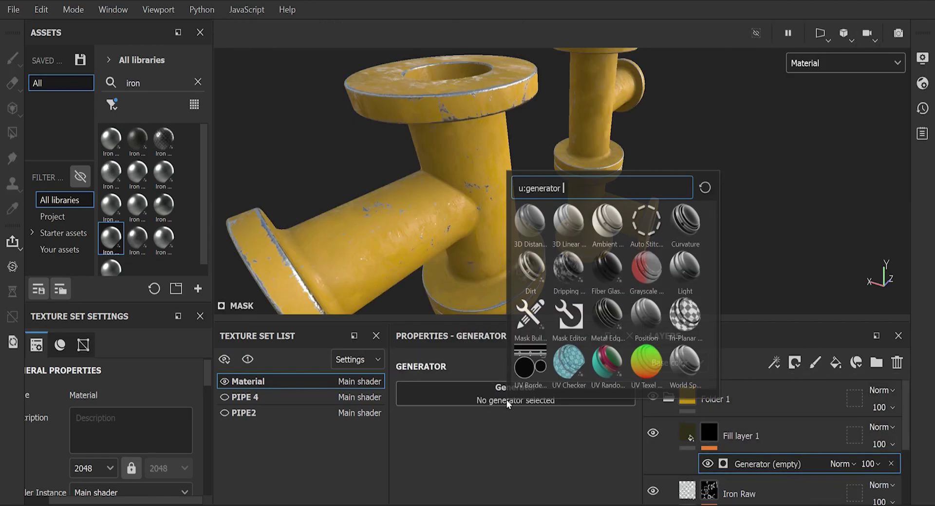
{"action": "left_click", "coordinate": [507, 398]}
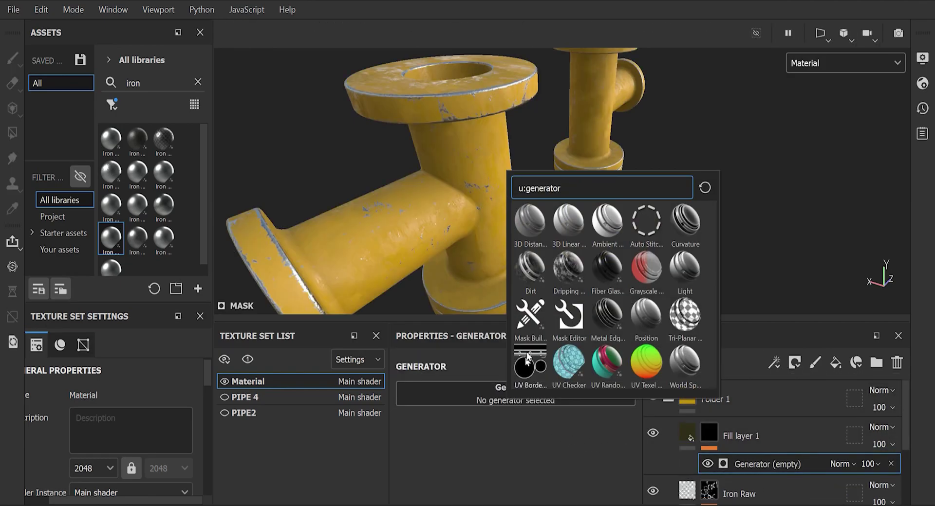
{"action": "left_click", "coordinate": [530, 268]}
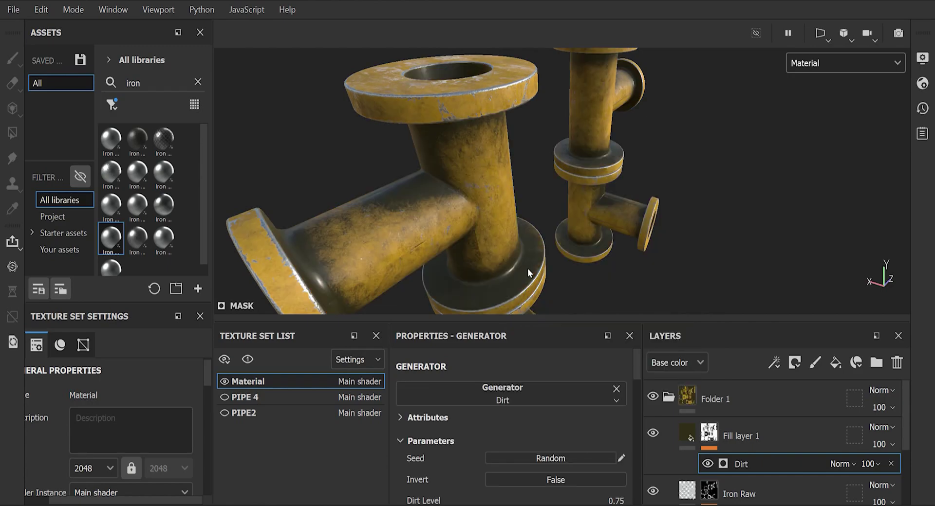
- Set the Dirt generator's Dirt Level to 0.56, Dirt Contrast to 0.63 and Grunge Amount to 0.53
{"action": "scroll", "coordinate": [563, 168], "scroll_direction": "down", "scroll_amount": 4}
{"action": "left_click_drag", "start_coordinate": [548, 225], "coordinate": [560, 240], "text": "alt"}
{"action": "scroll", "coordinate": [535, 209], "scroll_direction": "up", "scroll_amount": 3}
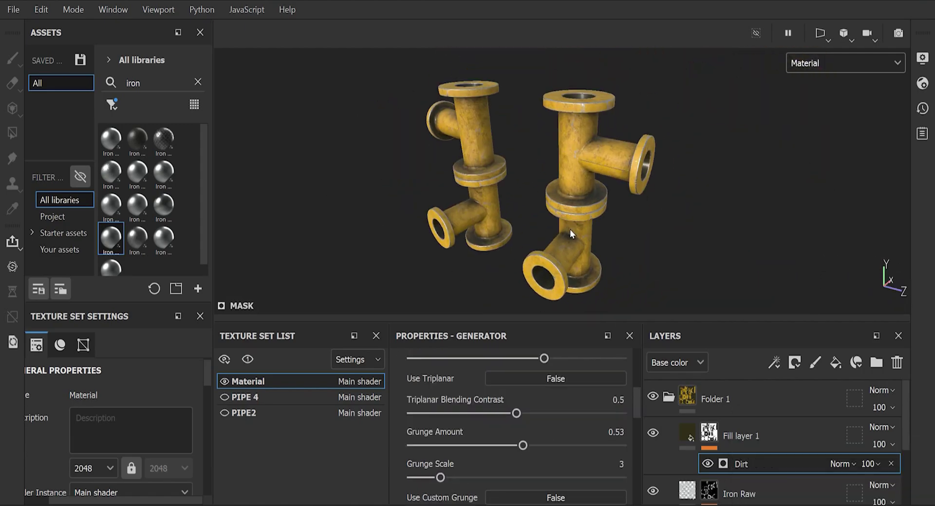
{"action": "right_click_drag", "start_coordinate": [568, 229], "coordinate": [638, 256], "text": "alt"}
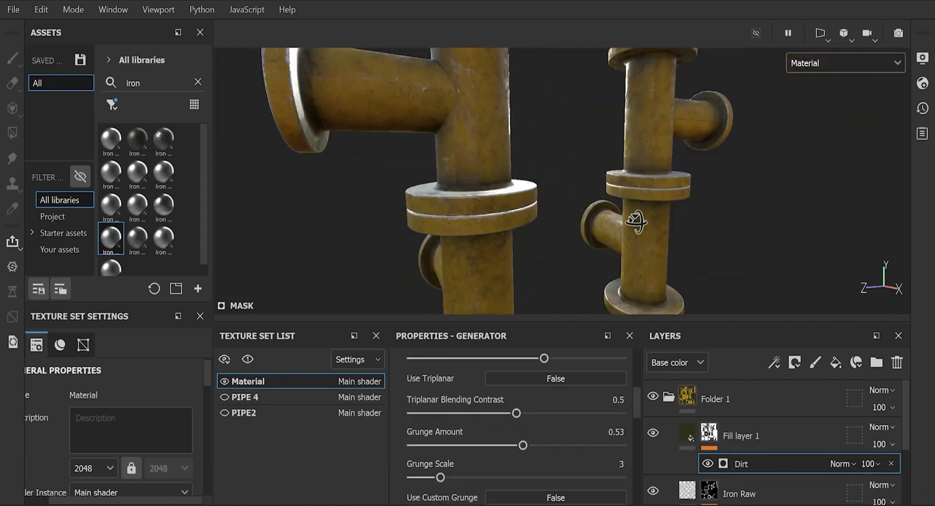